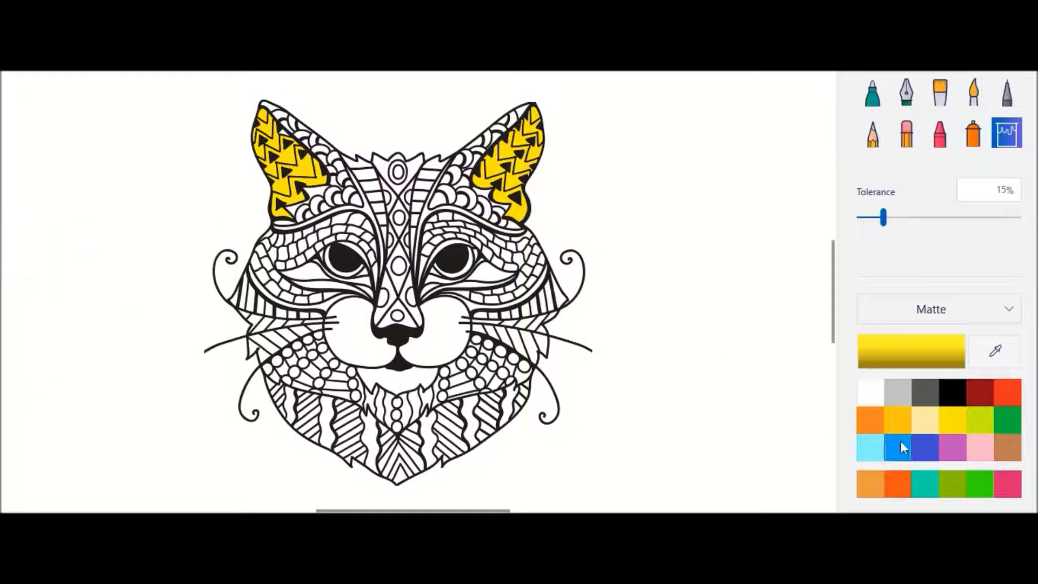
Step: Fill the scales along the inner edge of the right ear with pink, undoing misplaced fills
{"action": "left_click", "coordinate": [1008, 483]}
{"action": "left_click", "coordinate": [522, 123]}
{"action": "left_click", "coordinate": [517, 129]}
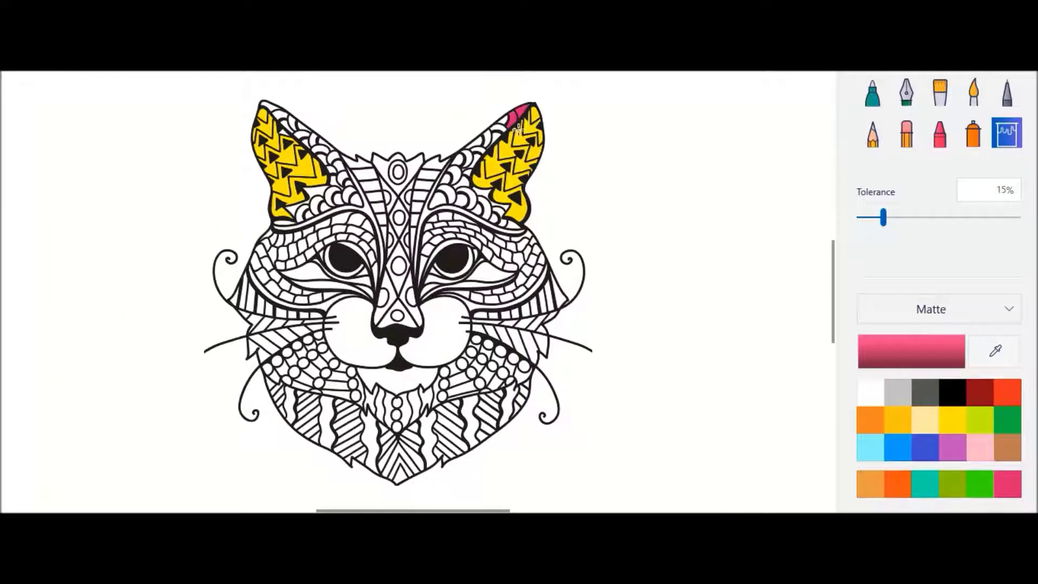
{"action": "left_click", "coordinate": [511, 136]}
{"action": "left_click", "coordinate": [507, 143]}
{"action": "left_click", "coordinate": [501, 146]}
{"action": "left_click", "coordinate": [494, 149]}
{"action": "left_click", "coordinate": [479, 152]}
{"action": "left_click", "coordinate": [475, 144]}
{"action": "left_click", "coordinate": [471, 153]}
{"action": "left_click", "coordinate": [468, 157]}
{"action": "key", "text": "ctrl+z"}
{"action": "key", "text": "ctrl+z"}
{"action": "left_click", "coordinate": [466, 158]}
{"action": "left_click", "coordinate": [458, 161]}
{"action": "left_click", "coordinate": [468, 173]}
{"action": "left_click", "coordinate": [456, 172]}
{"action": "left_click", "coordinate": [462, 182]}
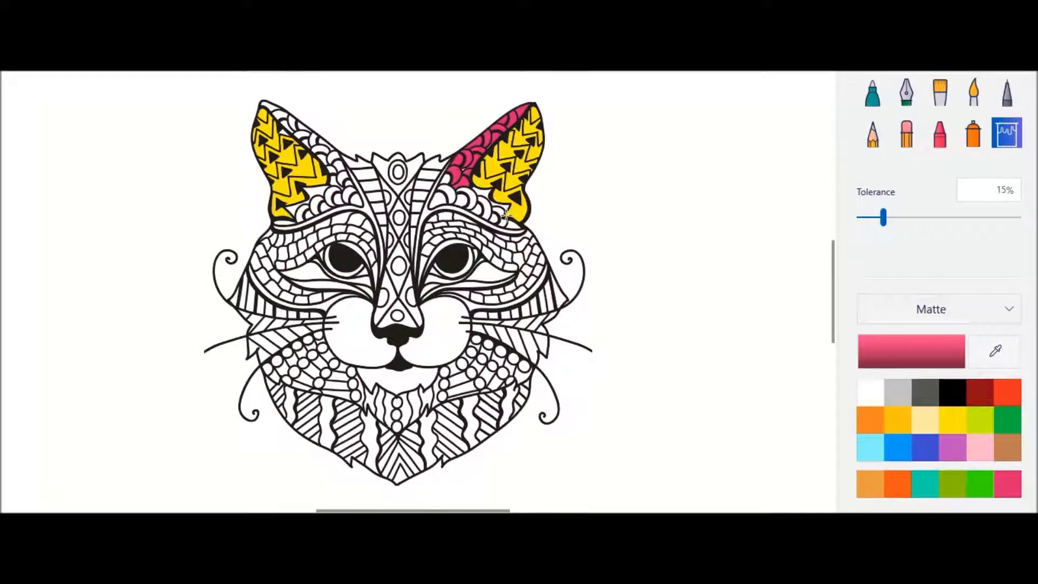
Step: Fill the scallops below the right ear and the curved brow band beneath them with pink
{"action": "left_click", "coordinate": [505, 213]}
{"action": "left_click", "coordinate": [503, 206]}
{"action": "left_click", "coordinate": [517, 225]}
{"action": "left_click", "coordinate": [509, 223]}
{"action": "left_click", "coordinate": [502, 221]}
{"action": "left_click", "coordinate": [491, 220]}
{"action": "left_click", "coordinate": [481, 213]}
{"action": "left_click", "coordinate": [472, 198]}
{"action": "left_click", "coordinate": [475, 209]}
{"action": "left_click", "coordinate": [460, 194]}
{"action": "left_click", "coordinate": [459, 202]}
{"action": "left_click", "coordinate": [448, 194]}
{"action": "left_click", "coordinate": [437, 203]}
{"action": "left_click", "coordinate": [438, 222]}
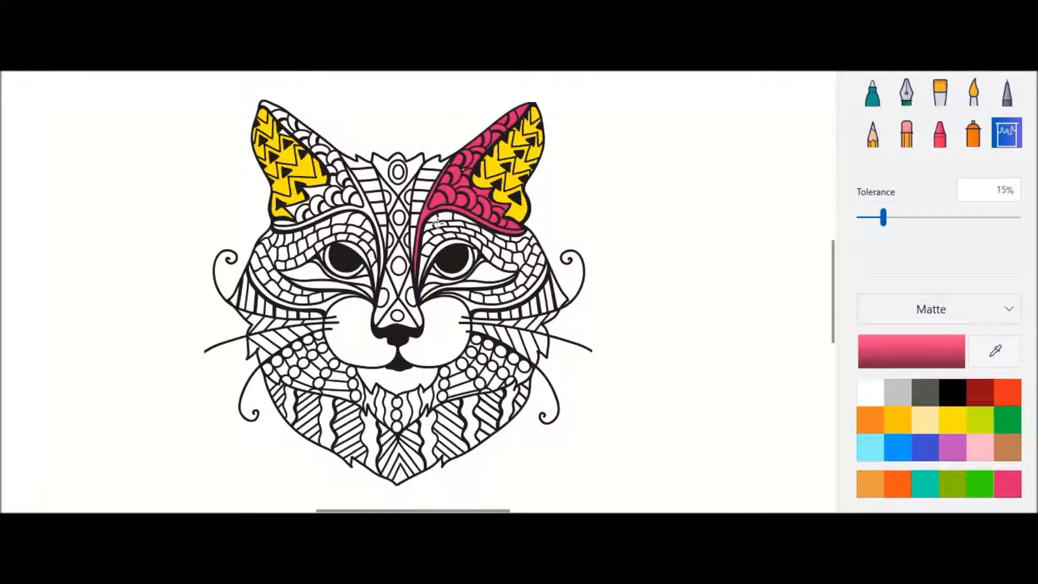
Step: Recolour alternate scales on the right ear edge and the scallops below it with red-orange
{"action": "left_click", "coordinate": [1006, 390]}
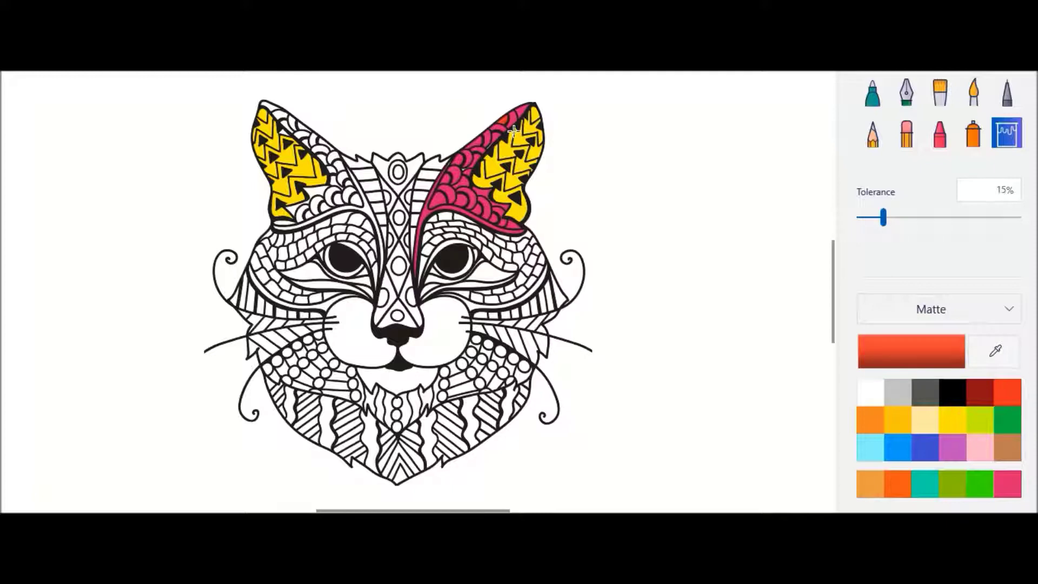
{"action": "left_click", "coordinate": [459, 159]}
{"action": "left_click", "coordinate": [448, 179]}
{"action": "left_click", "coordinate": [437, 200]}
{"action": "left_click", "coordinate": [461, 200]}
Step: Fill alternate scales along the inner edge of the left ear with red-orange
{"action": "left_click", "coordinate": [271, 107]}
{"action": "left_click", "coordinate": [289, 128]}
{"action": "left_click", "coordinate": [305, 130]}
{"action": "left_click", "coordinate": [325, 145]}
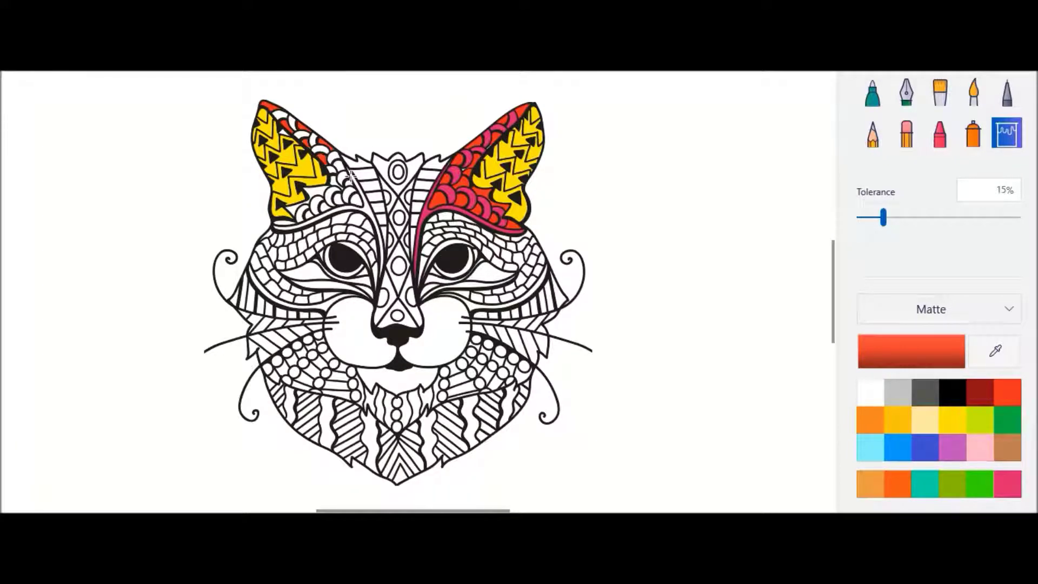
Step: Fill the remaining white scales along the inner edge of the left ear with pink
{"action": "left_click", "coordinate": [1008, 484]}
{"action": "left_click", "coordinate": [280, 114]}
{"action": "left_click", "coordinate": [298, 125]}
{"action": "left_click", "coordinate": [303, 133]}
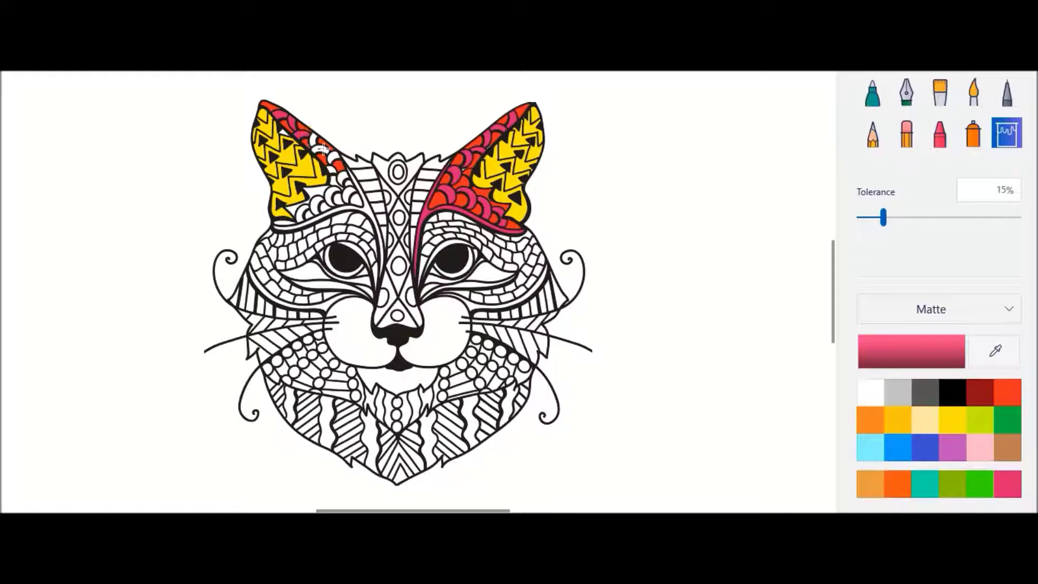
{"action": "left_click", "coordinate": [314, 140]}
{"action": "left_click", "coordinate": [327, 158]}
{"action": "left_click", "coordinate": [333, 162]}
{"action": "left_click", "coordinate": [322, 149]}
Step: Fill the striped forehead band to the right of the nose bridge with blue
{"action": "left_click", "coordinate": [952, 420]}
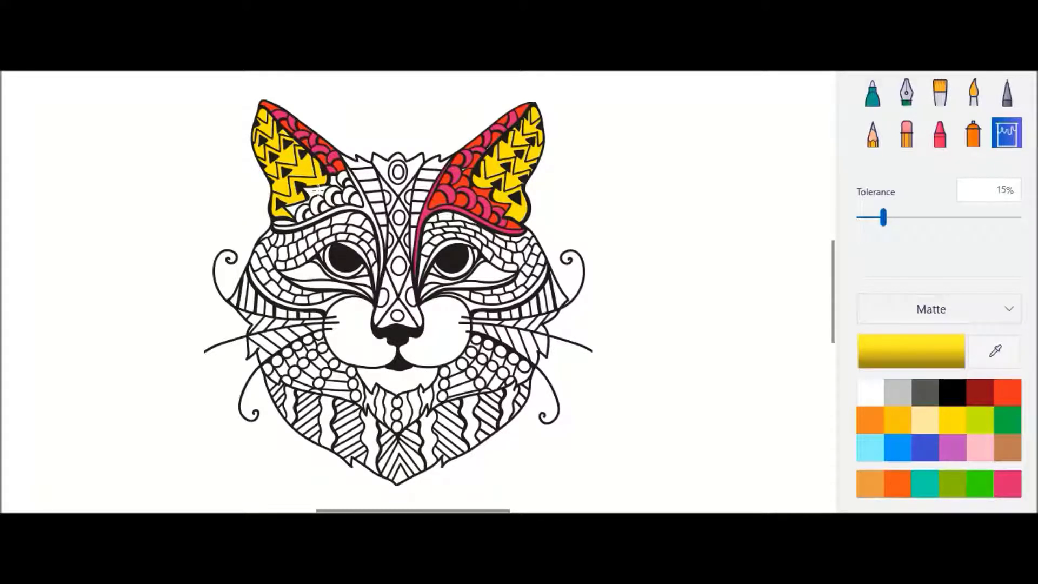
{"action": "left_click", "coordinate": [898, 447]}
{"action": "left_click", "coordinate": [433, 166]}
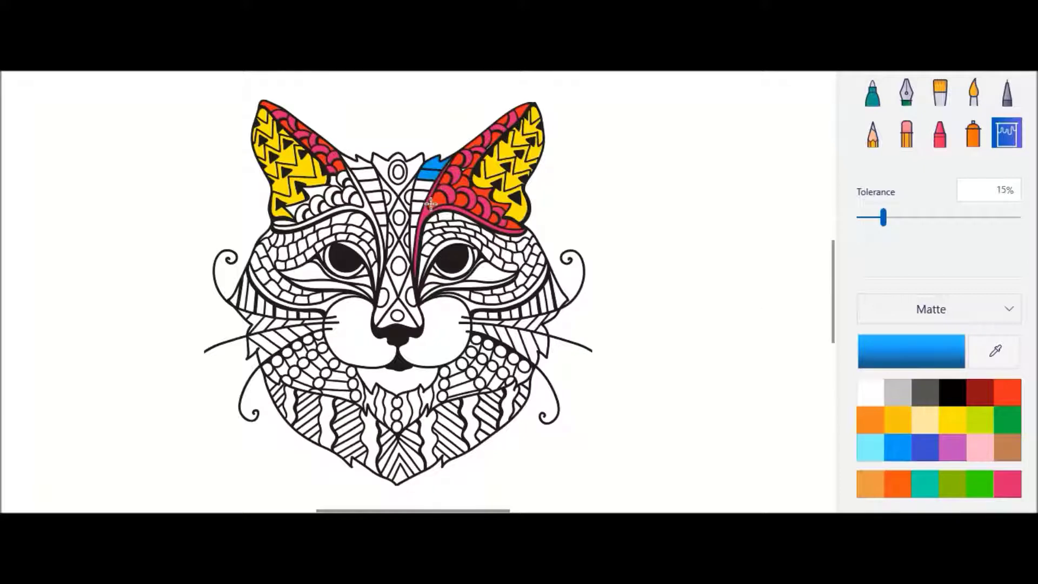
{"action": "left_click", "coordinate": [423, 190]}
{"action": "left_click", "coordinate": [417, 208]}
{"action": "left_click", "coordinate": [414, 233]}
Step: Fill the striped forehead band to the left of the nose bridge with the same blue
{"action": "left_click", "coordinate": [372, 172]}
{"action": "left_click", "coordinate": [377, 181]}
{"action": "left_click", "coordinate": [376, 188]}
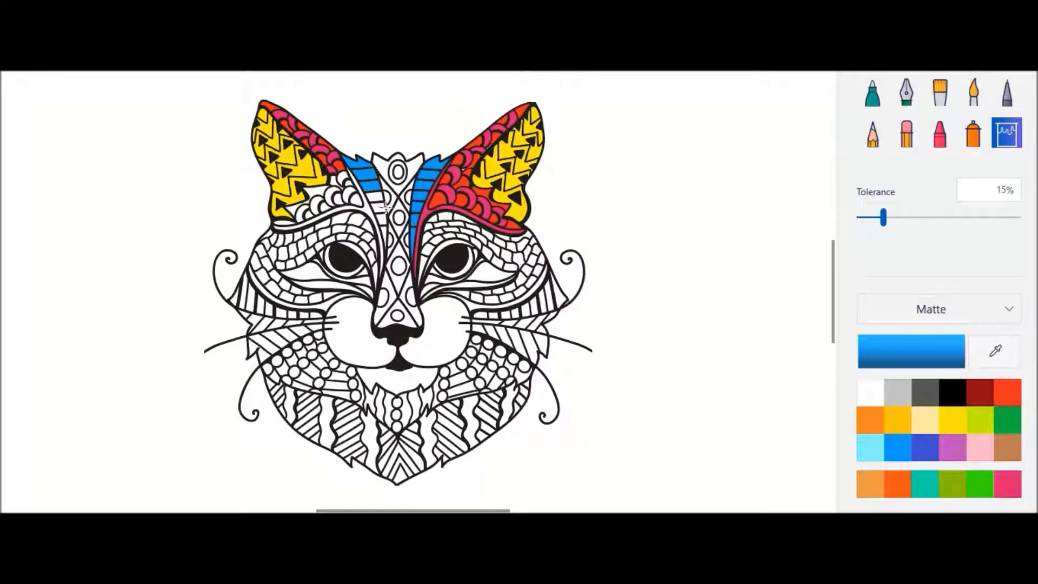
{"action": "left_click", "coordinate": [377, 197]}
{"action": "left_click", "coordinate": [380, 207]}
{"action": "left_click", "coordinate": [382, 219]}
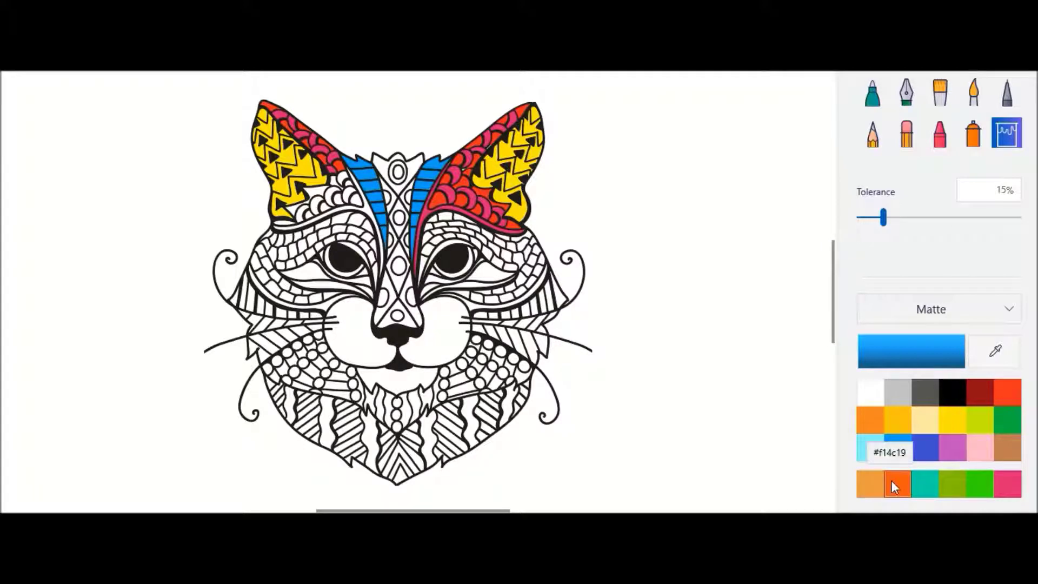
Step: Fill the side sections of the nose bridge and nose with yellow, undoing the stray last fill
{"action": "left_click", "coordinate": [949, 422]}
{"action": "left_click", "coordinate": [392, 196]}
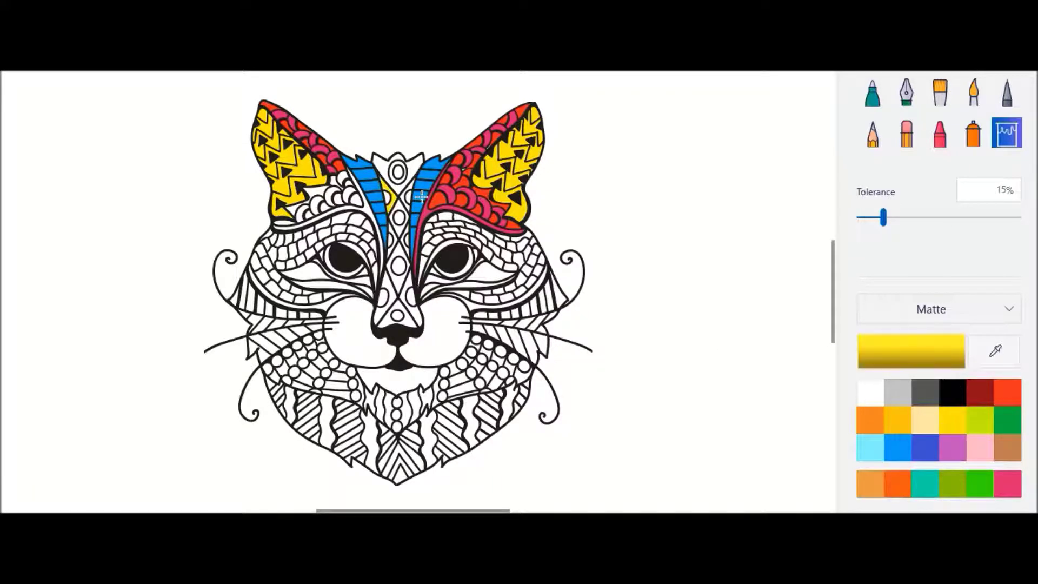
{"action": "left_click", "coordinate": [408, 195]}
{"action": "left_click", "coordinate": [391, 318]}
{"action": "left_click", "coordinate": [418, 320]}
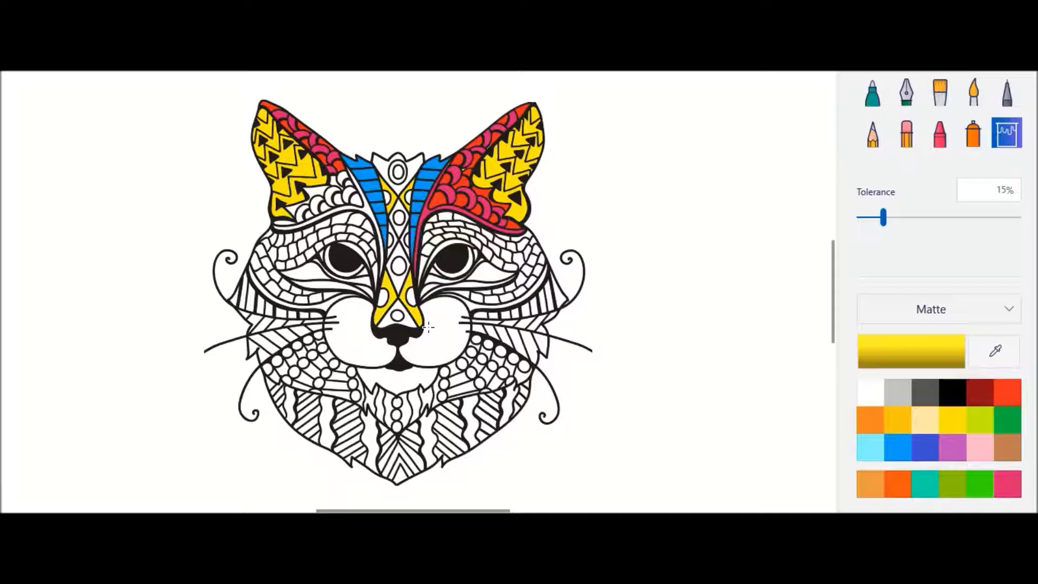
{"action": "left_click", "coordinate": [421, 258]}
{"action": "key", "text": "ctrl+z"}
Step: Fill the forehead crest and the central diamonds down to the nose tip with orange
{"action": "left_click", "coordinate": [898, 484]}
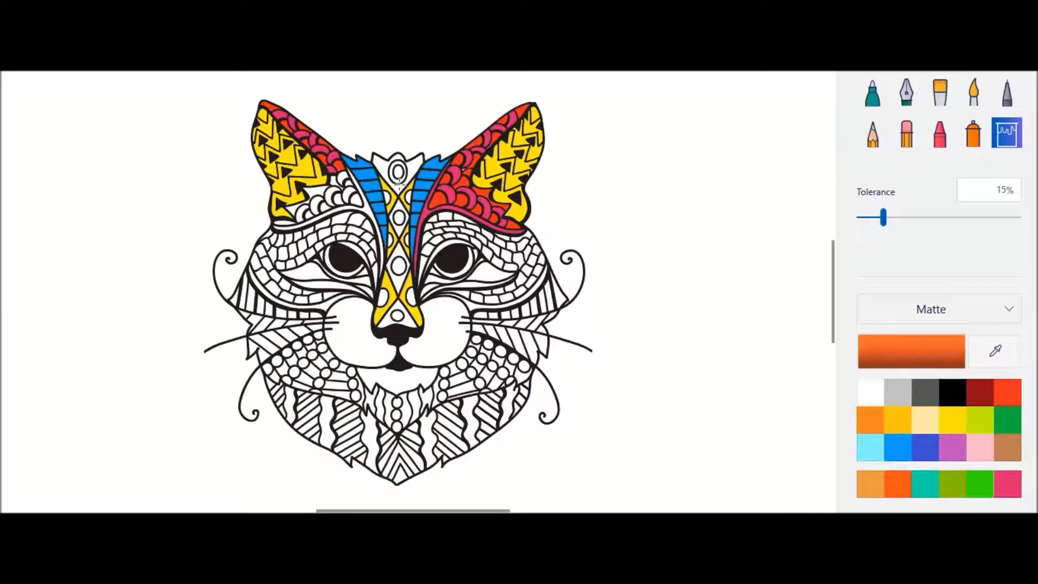
{"action": "left_click", "coordinate": [400, 181]}
{"action": "left_click", "coordinate": [394, 266]}
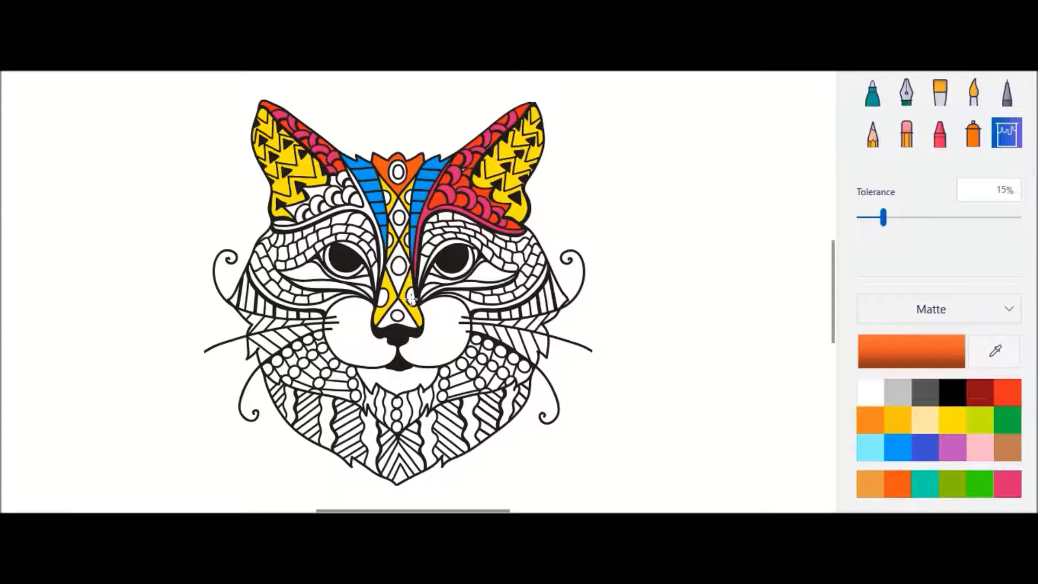
{"action": "left_click", "coordinate": [398, 281]}
{"action": "left_click", "coordinate": [403, 321]}
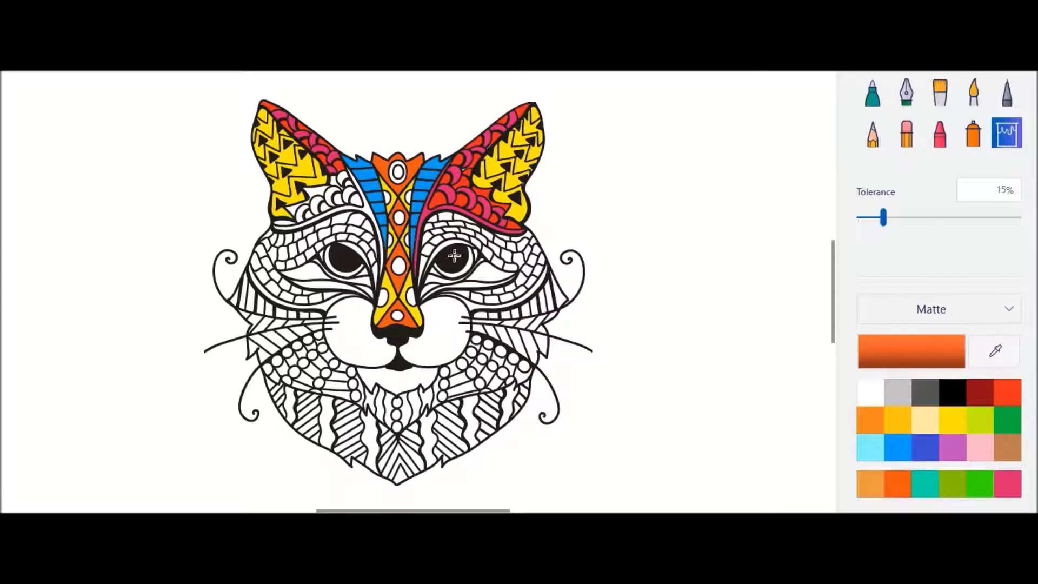
Step: Fill the ovals and circles along the forehead and nose bridge with red-orange
{"action": "left_click", "coordinate": [953, 484]}
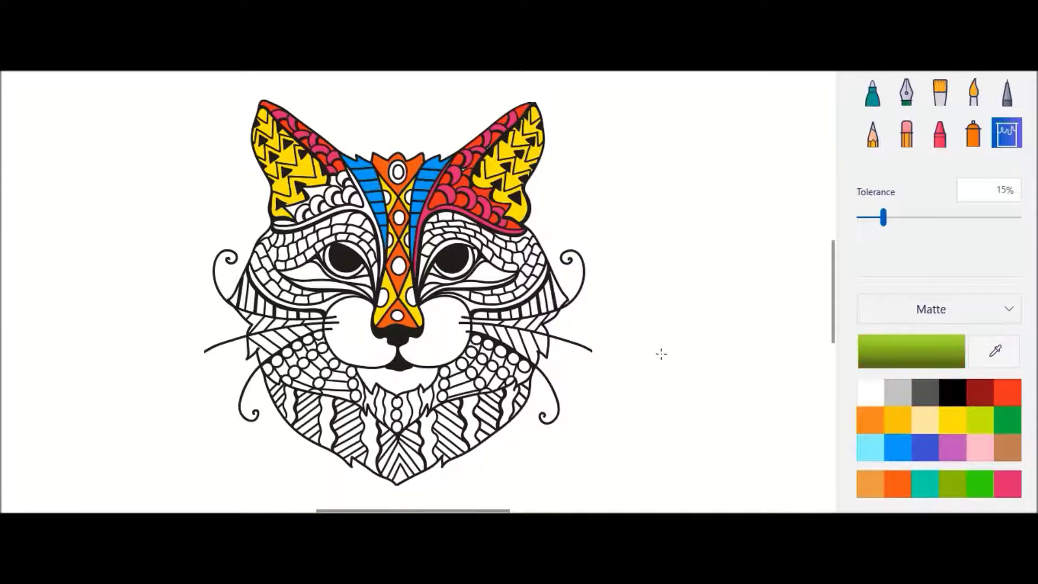
{"action": "left_click", "coordinate": [999, 391]}
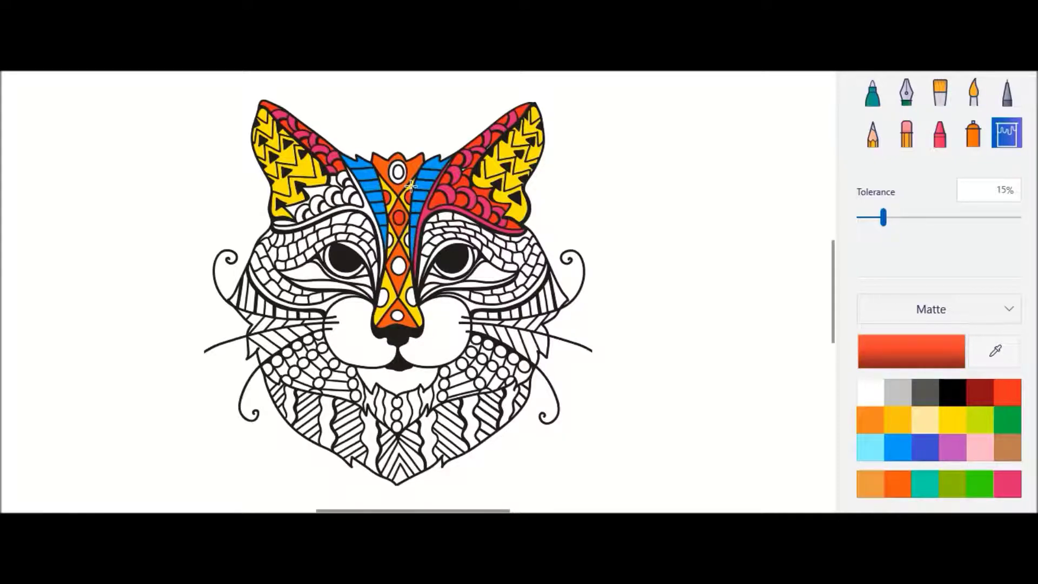
{"action": "left_click", "coordinate": [398, 172]}
{"action": "left_click", "coordinate": [398, 266]}
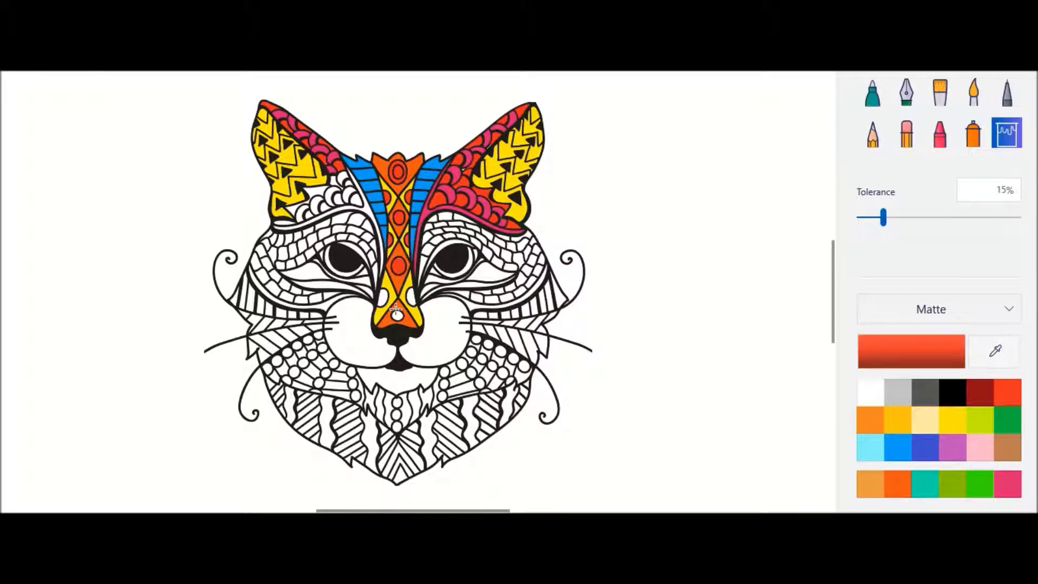
{"action": "left_click", "coordinate": [382, 297]}
{"action": "left_click", "coordinate": [411, 297]}
Step: Fill alternate scallop sections below the left ear with red-orange
{"action": "left_click", "coordinate": [307, 216]}
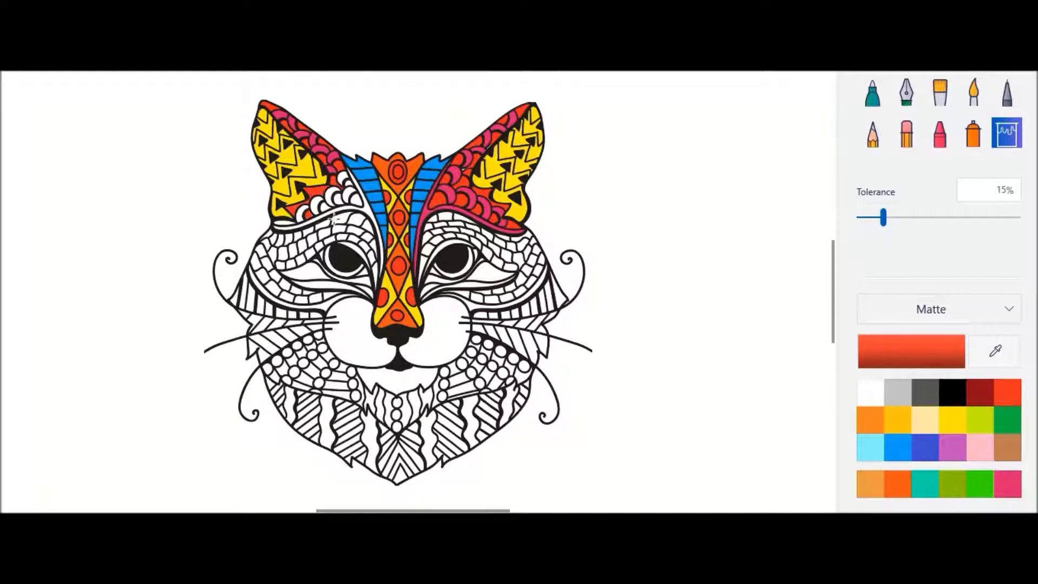
{"action": "left_click", "coordinate": [325, 209]}
{"action": "left_click", "coordinate": [339, 202]}
{"action": "left_click", "coordinate": [356, 200]}
{"action": "left_click", "coordinate": [346, 186]}
Step: Fill the remaining scallops below the left ear and the left brow band with pink, and the sliver under the ear with red-orange
{"action": "left_click", "coordinate": [1007, 485]}
{"action": "left_click", "coordinate": [343, 178]}
{"action": "left_click", "coordinate": [348, 193]}
{"action": "left_click", "coordinate": [332, 195]}
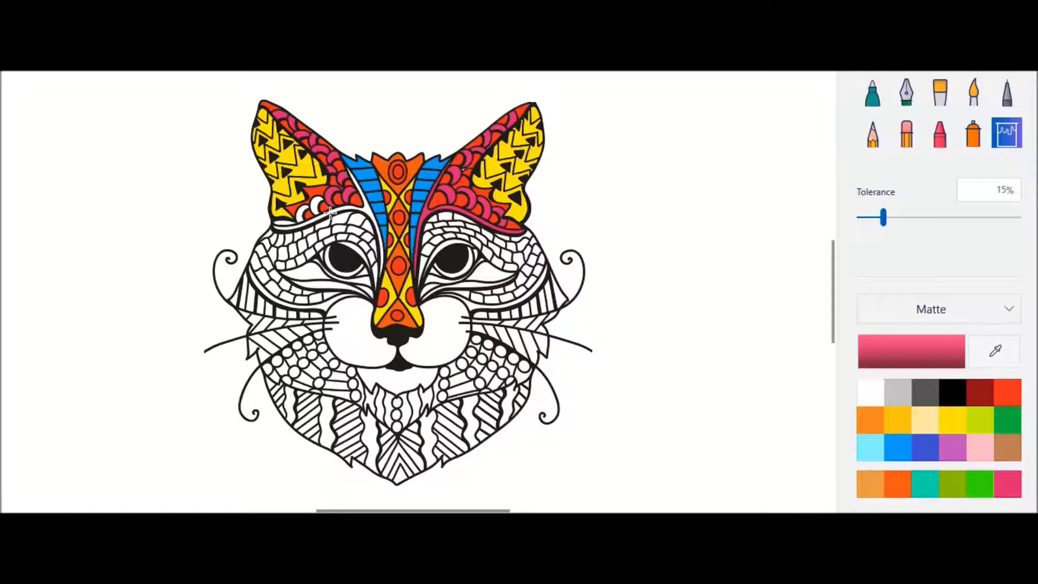
{"action": "left_click", "coordinate": [316, 204]}
{"action": "left_click", "coordinate": [301, 214]}
{"action": "left_click", "coordinate": [375, 222]}
{"action": "left_click", "coordinate": [1006, 395]}
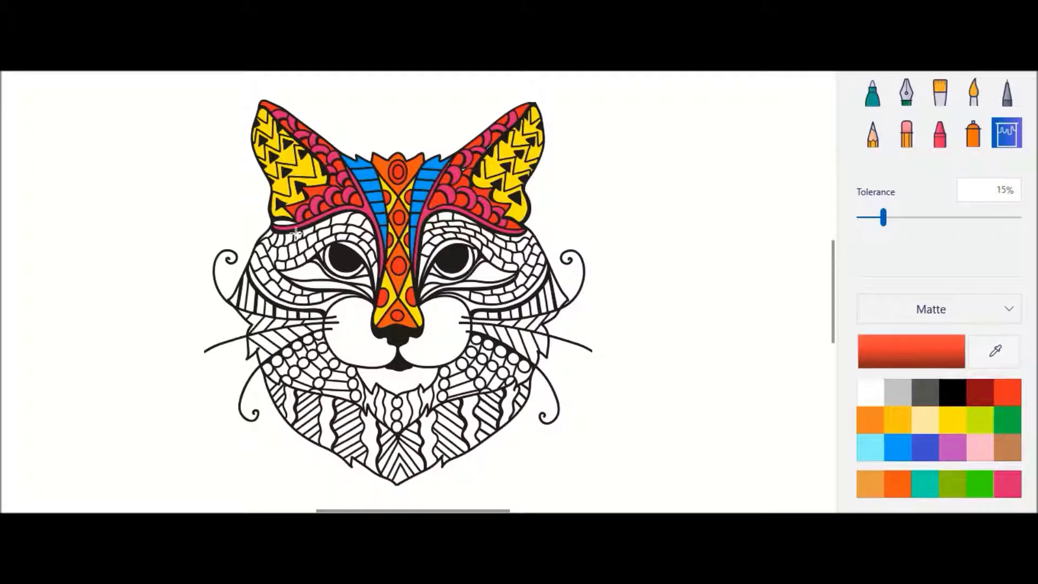
Step: Fill the rims of both eyes with indigo blue and the outer eye corners with dark green
{"action": "left_click", "coordinate": [925, 447]}
{"action": "left_click", "coordinate": [469, 267]}
{"action": "left_click", "coordinate": [346, 270]}
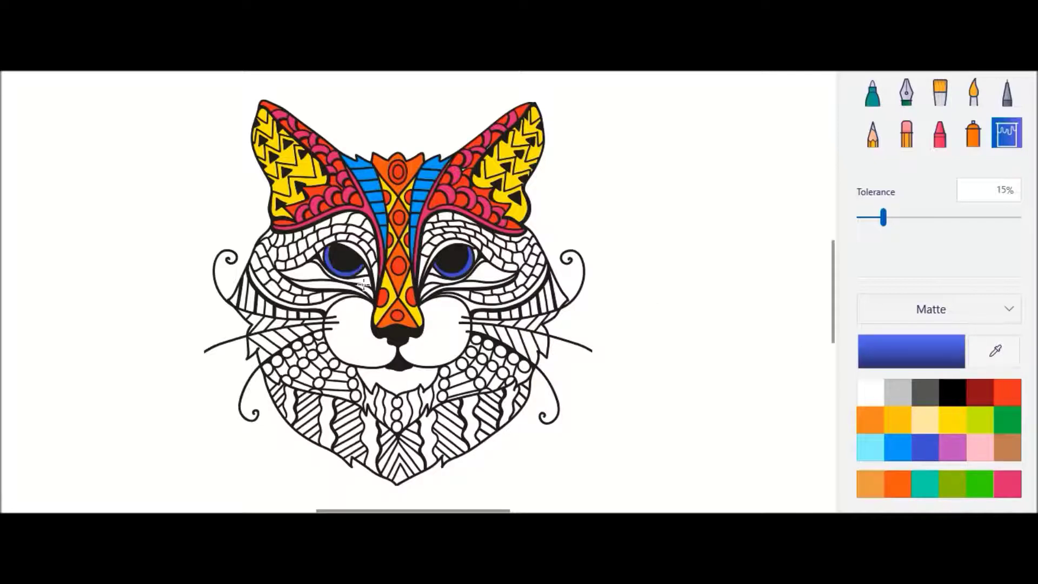
{"action": "left_click", "coordinate": [1008, 421]}
{"action": "left_click", "coordinate": [307, 273]}
{"action": "left_click", "coordinate": [499, 285]}
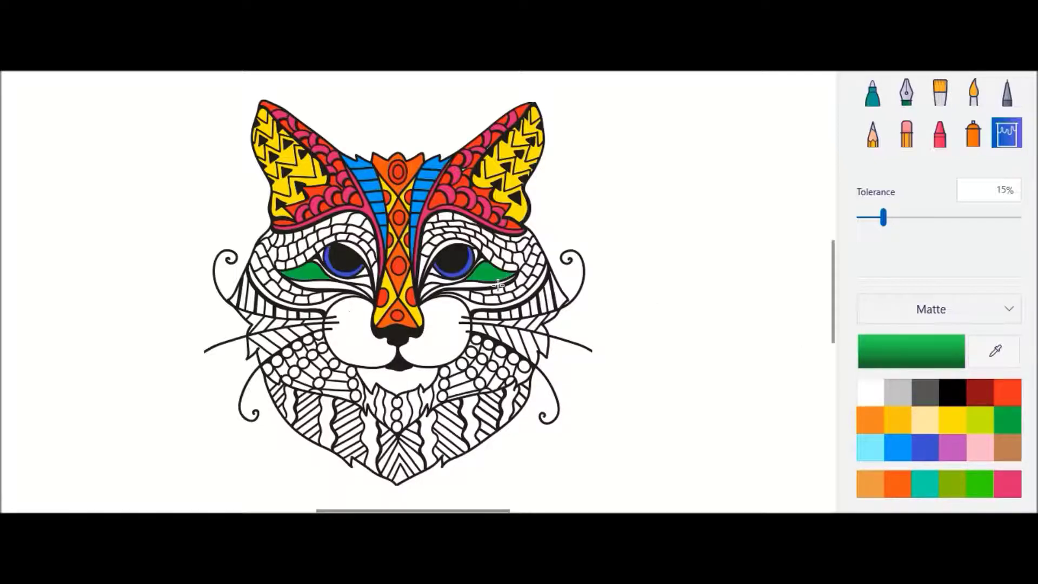
Step: Fill the curved bands beneath both eyes with amber and the small inner-corner slivers with dark green
{"action": "left_click", "coordinate": [898, 420]}
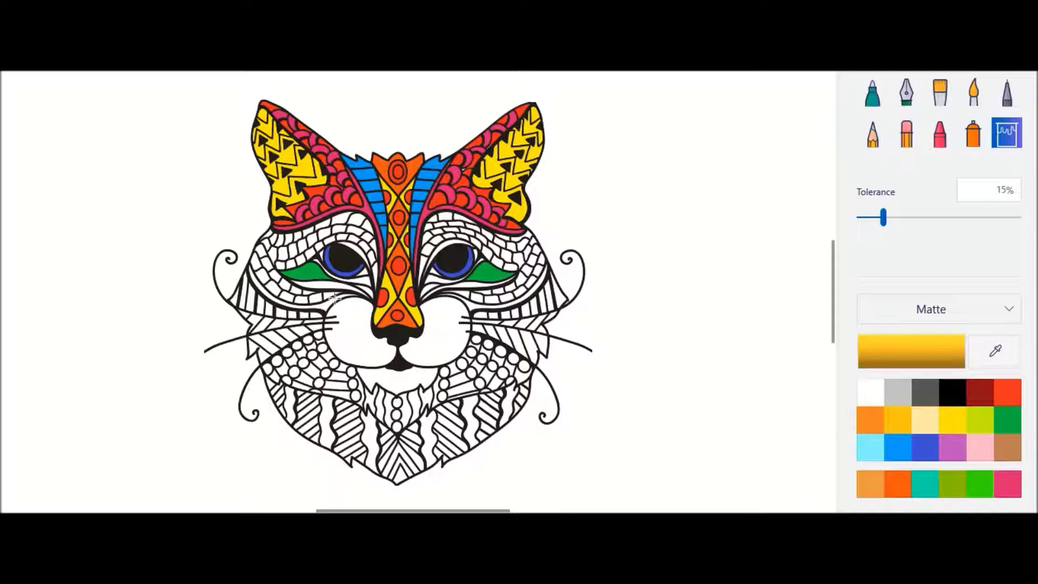
{"action": "left_click", "coordinate": [335, 289]}
{"action": "left_click", "coordinate": [476, 294]}
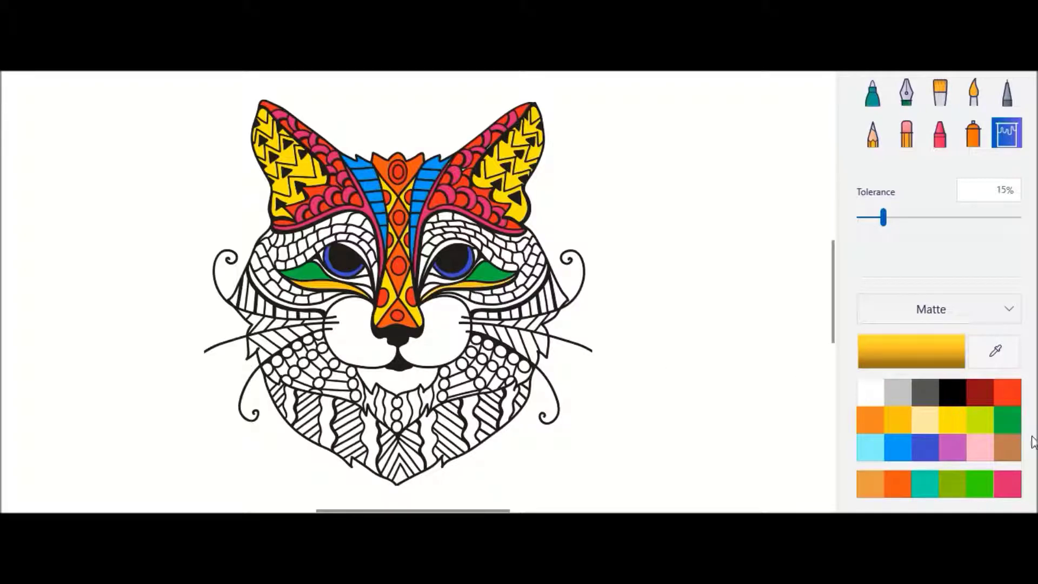
{"action": "left_click", "coordinate": [1008, 420]}
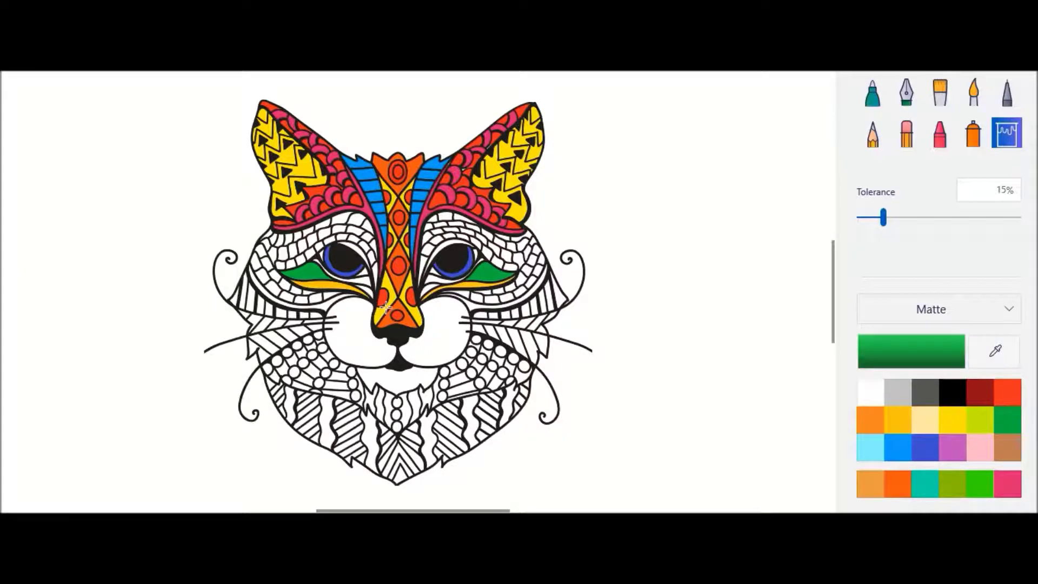
Step: Fill selected tiles in the top brow row above both eyes with bright green
{"action": "left_click", "coordinate": [980, 482]}
{"action": "left_click", "coordinate": [362, 223]}
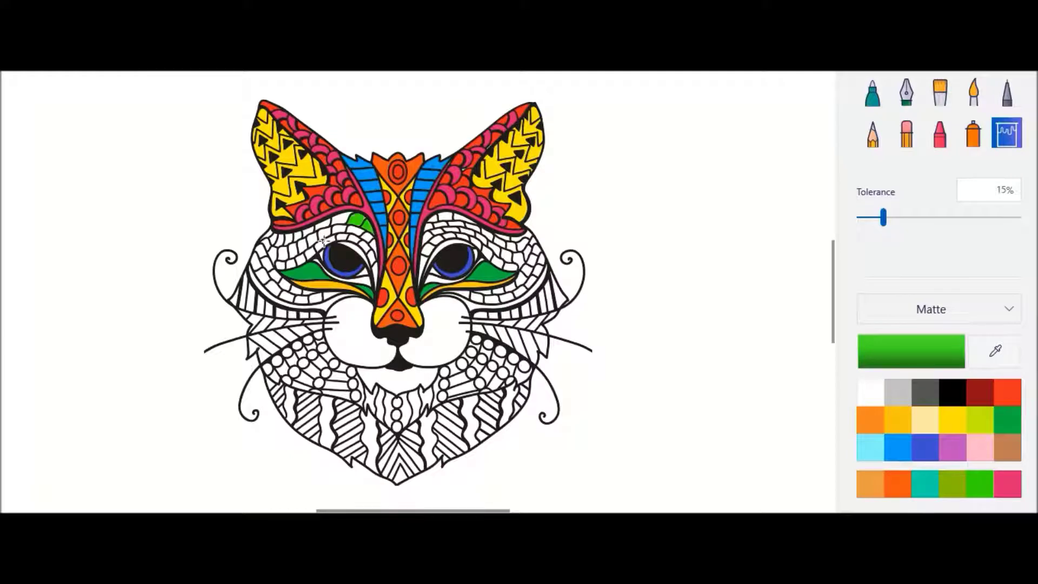
{"action": "left_click", "coordinate": [298, 232]}
{"action": "left_click", "coordinate": [445, 217]}
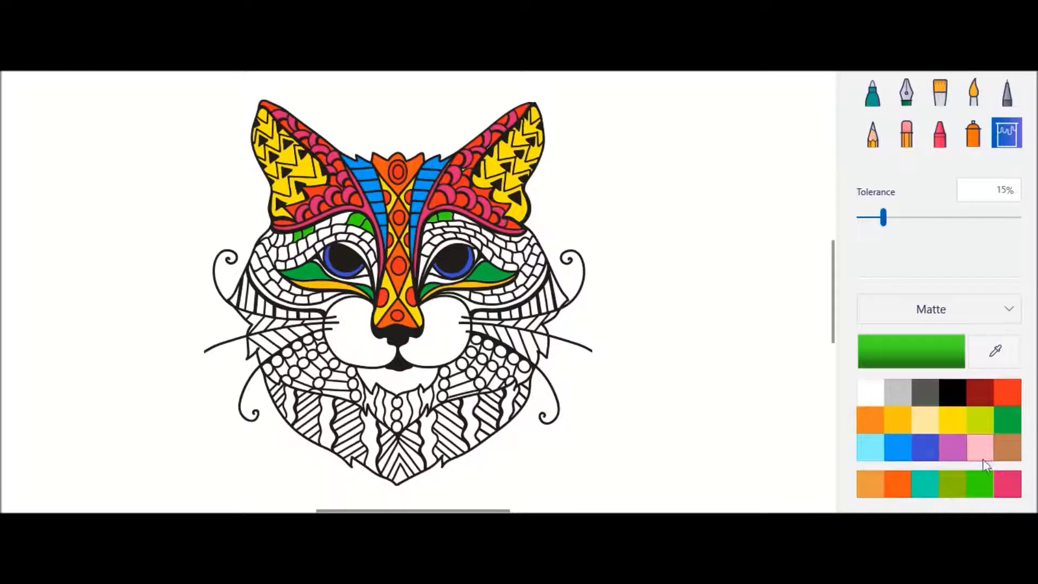
Step: Fill further tiles in the top brow row above both eyes with olive green
{"action": "left_click", "coordinate": [952, 483]}
{"action": "left_click", "coordinate": [360, 225]}
{"action": "left_click", "coordinate": [341, 218]}
{"action": "left_click", "coordinate": [323, 223]}
{"action": "left_click", "coordinate": [467, 234]}
{"action": "left_click", "coordinate": [464, 218]}
{"action": "left_click", "coordinate": [289, 240]}
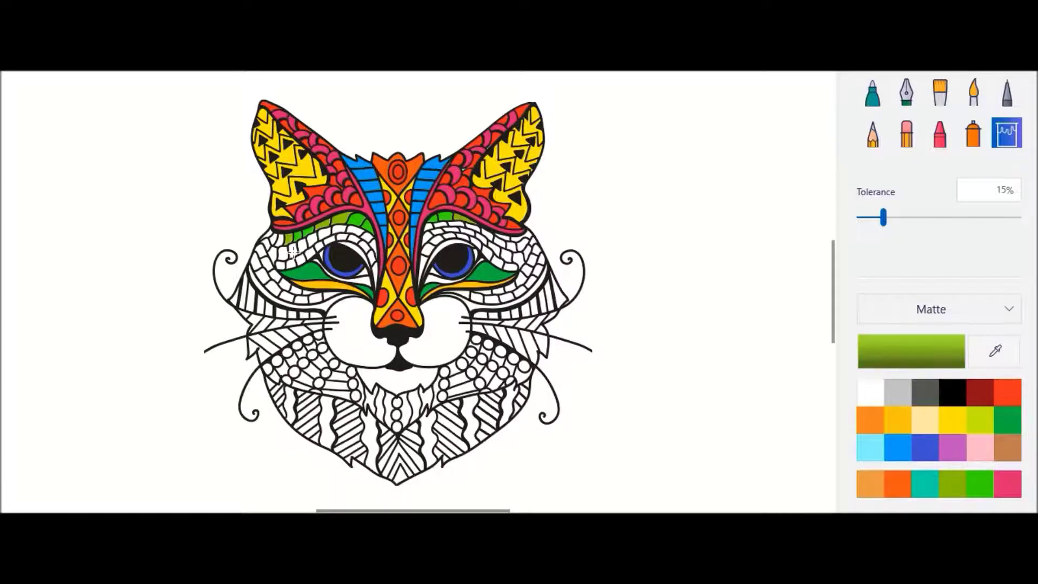
Step: Fill the outer brow tiles and the start of the second left row with bright green and dark green
{"action": "left_click", "coordinate": [980, 482]}
{"action": "left_click", "coordinate": [281, 243]}
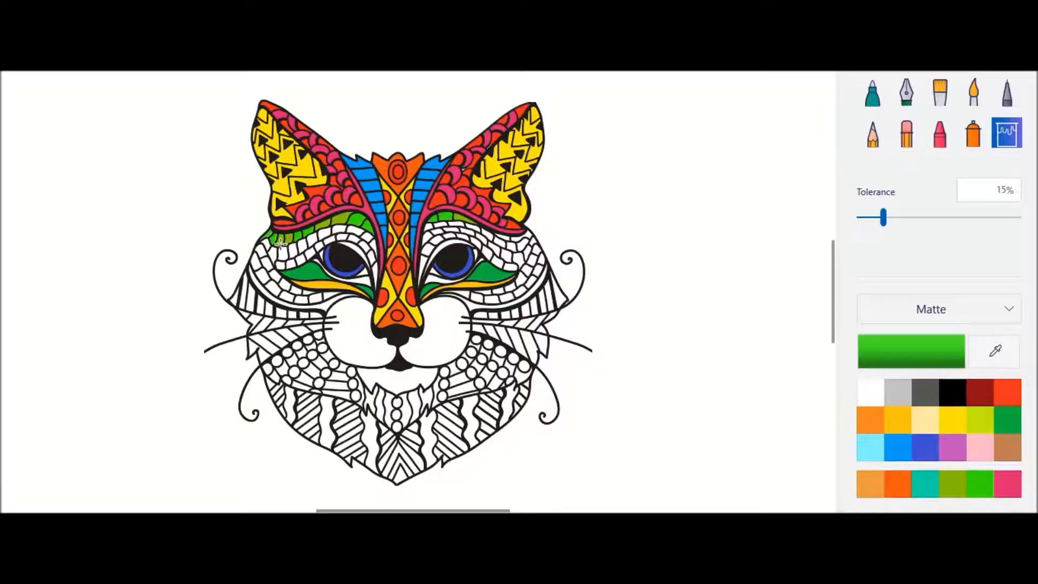
{"action": "left_click", "coordinate": [522, 238]}
{"action": "left_click", "coordinate": [1007, 420]}
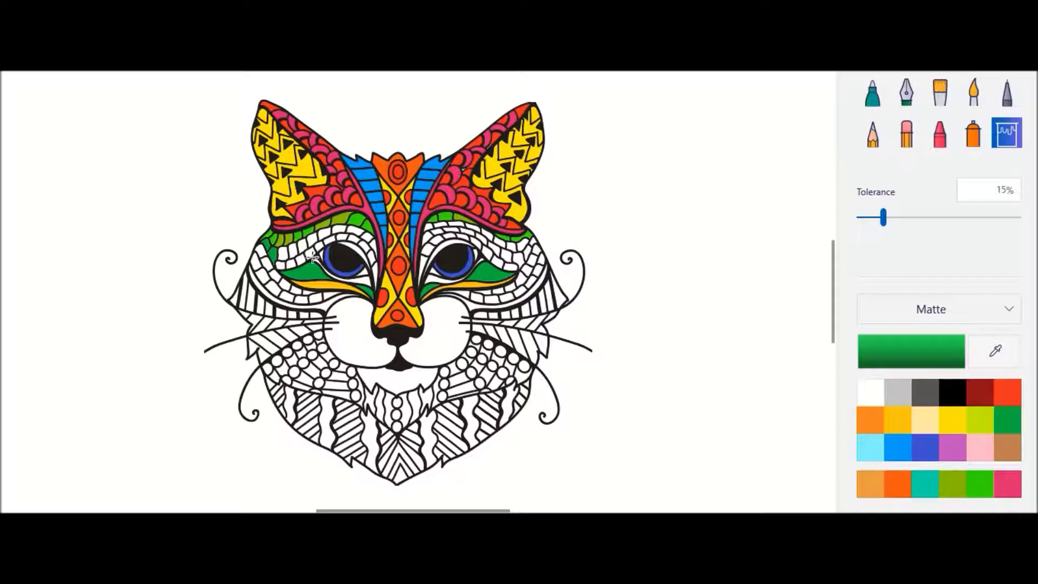
{"action": "left_click", "coordinate": [980, 484]}
{"action": "left_click", "coordinate": [289, 255]}
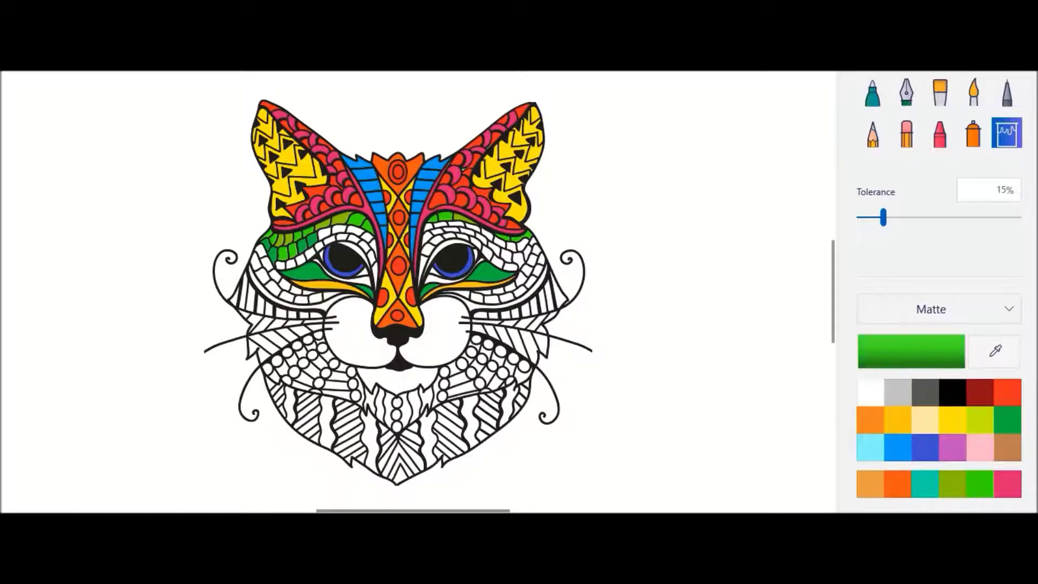
Step: Fill more second-row tiles above both eyes, alternating dark green and bright green
{"action": "left_click", "coordinate": [1009, 418]}
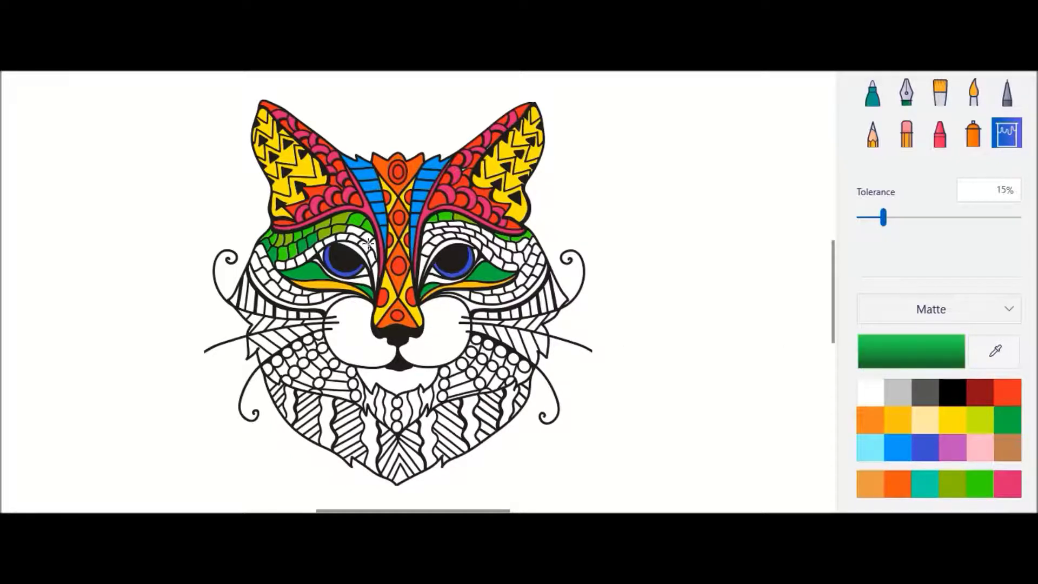
{"action": "left_click", "coordinate": [980, 484]}
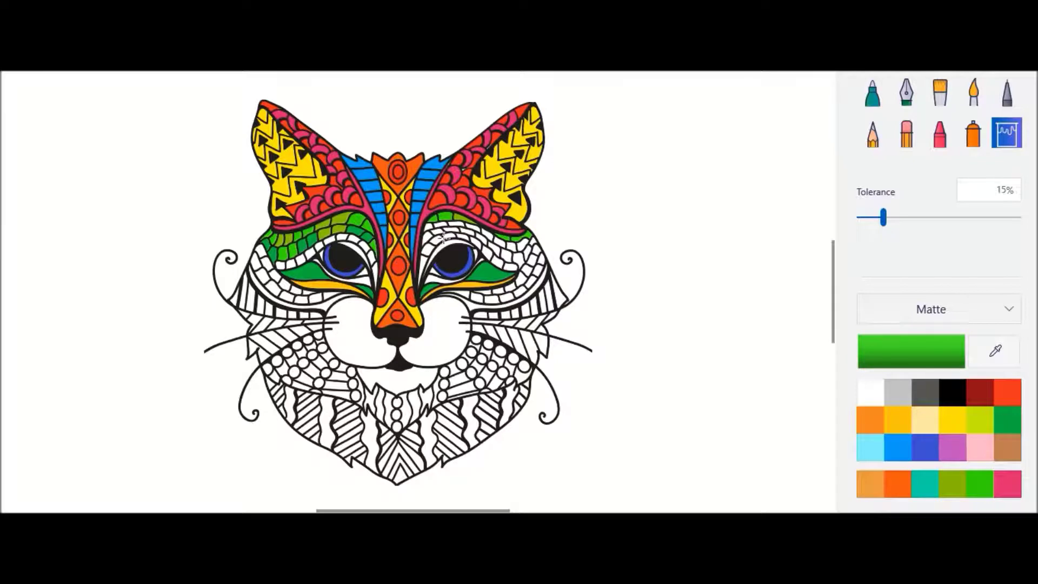
{"action": "left_click", "coordinate": [1009, 417]}
{"action": "left_click", "coordinate": [456, 228]}
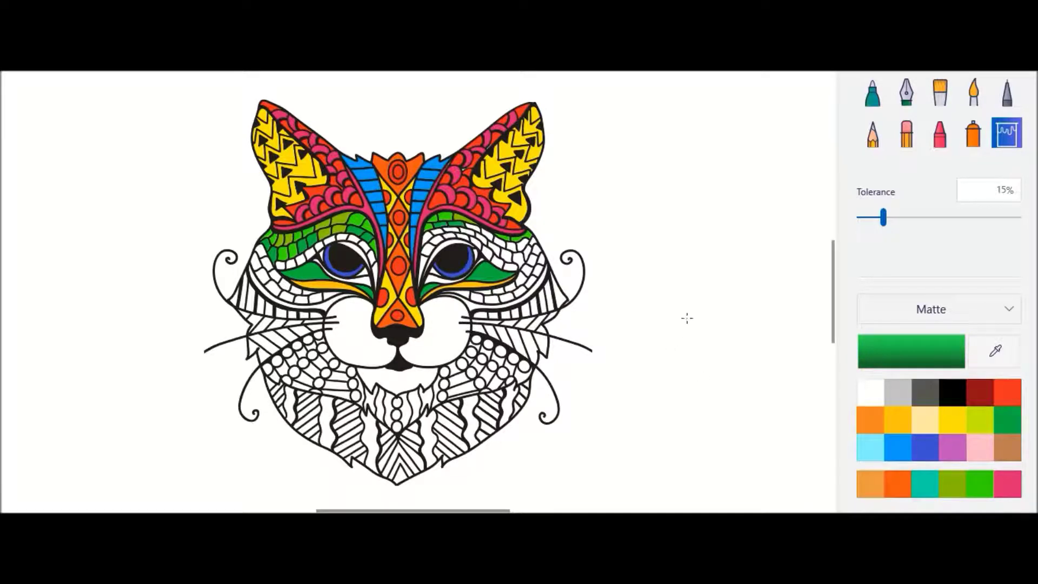
Step: Fill outer brow tiles beside the right eye with bright green and accent tiles above both eyes with lime
{"action": "left_click", "coordinate": [948, 483]}
{"action": "left_click", "coordinate": [980, 484]}
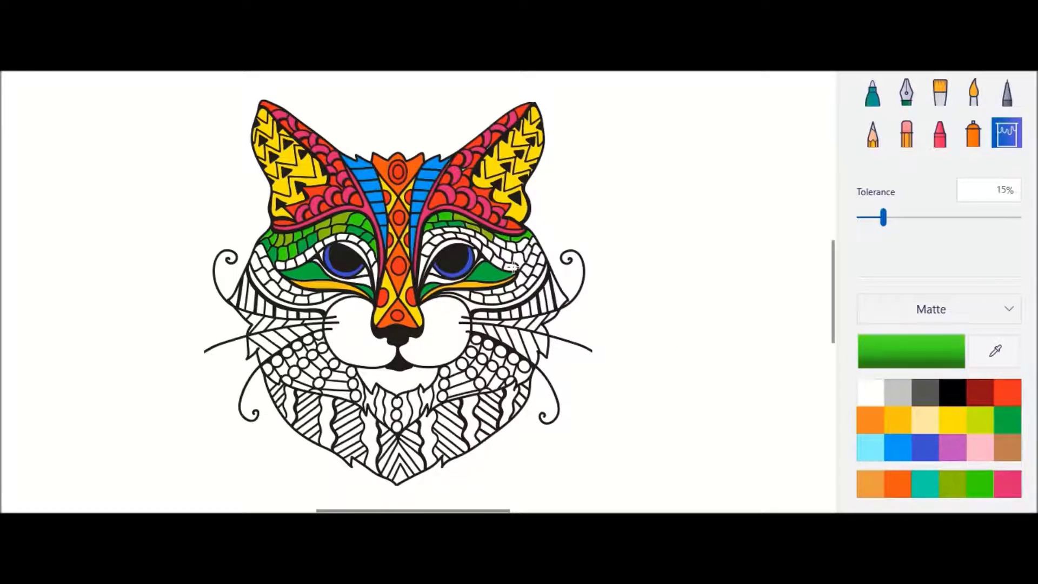
{"action": "left_click", "coordinate": [523, 245]}
{"action": "left_click", "coordinate": [534, 243]}
{"action": "left_click", "coordinate": [973, 422]}
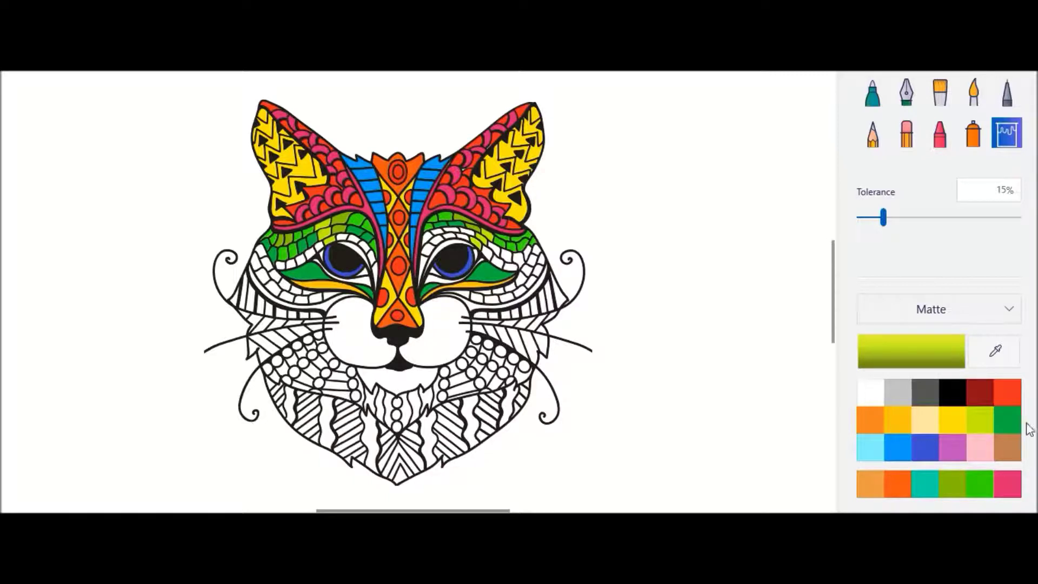
Step: Fill the inner tile rows around the left eye with dark green, olive green, bright green and lime
{"action": "left_click", "coordinate": [1008, 420]}
{"action": "left_click", "coordinate": [952, 483]}
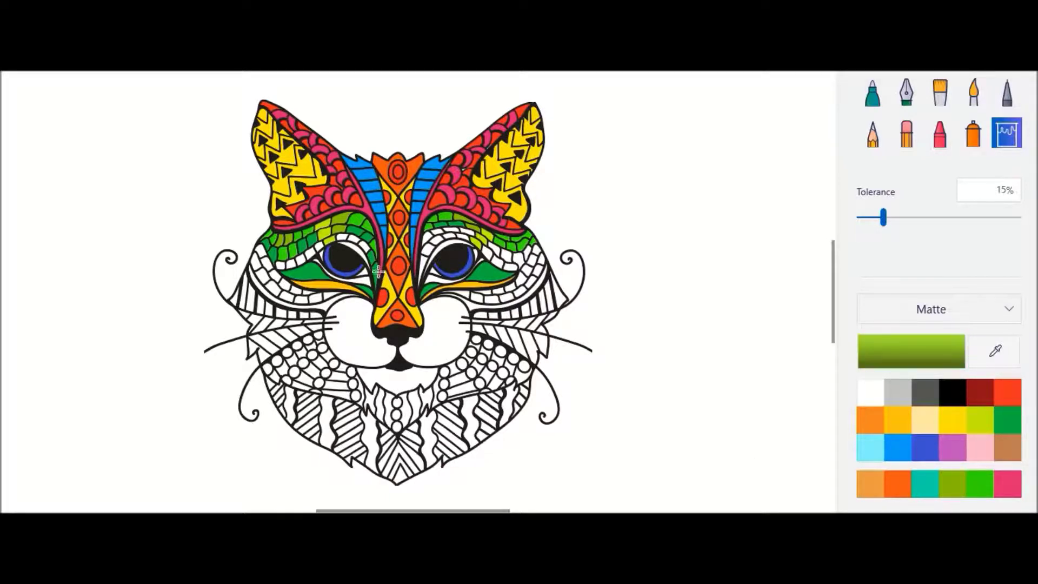
{"action": "left_click", "coordinate": [980, 483]}
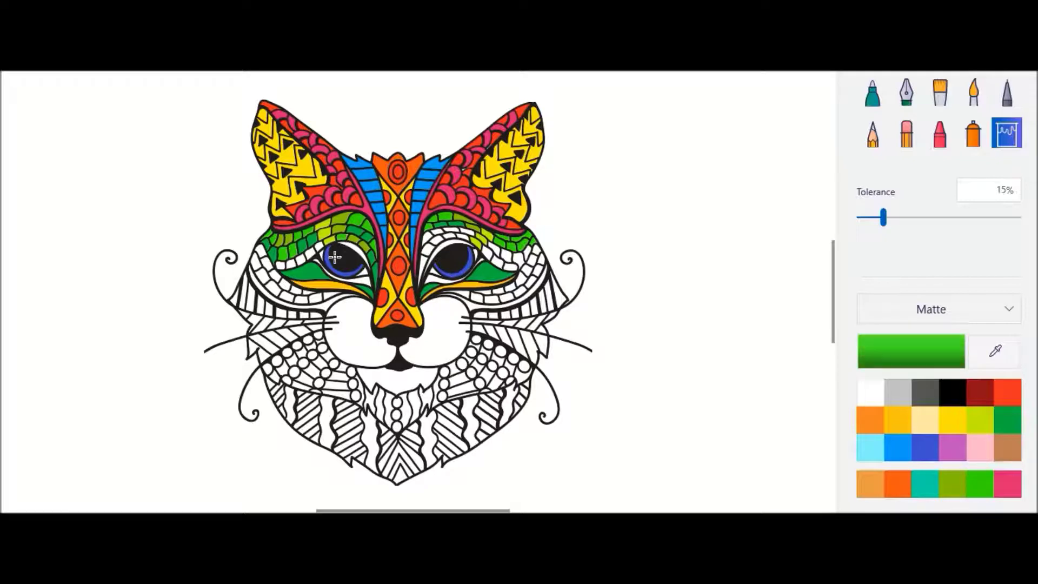
{"action": "left_click", "coordinate": [981, 425]}
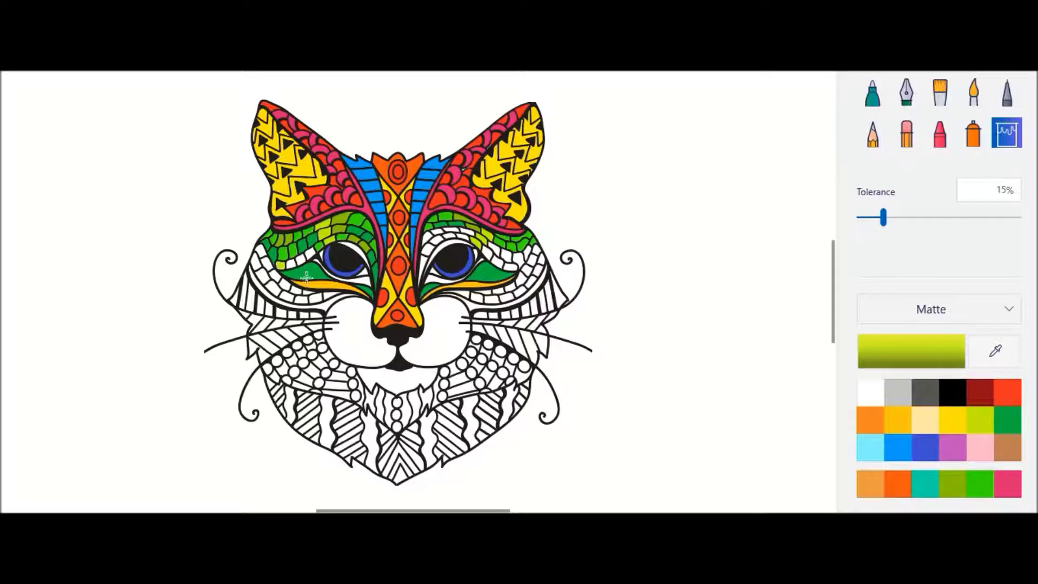
Step: Fill tiles at the outer side of the left eye with olive green, dark green and bright green
{"action": "left_click", "coordinate": [953, 482]}
{"action": "left_click", "coordinate": [1008, 420]}
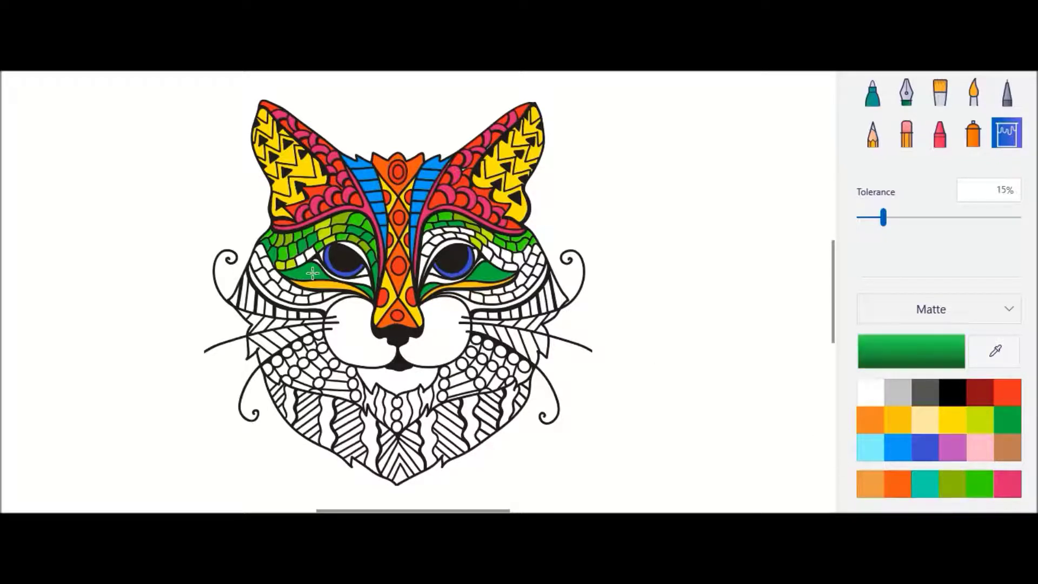
{"action": "left_click", "coordinate": [980, 483]}
Step: Fill eyelid strips with lime and the inner areas beneath both eyes with olive green
{"action": "left_click", "coordinate": [979, 424]}
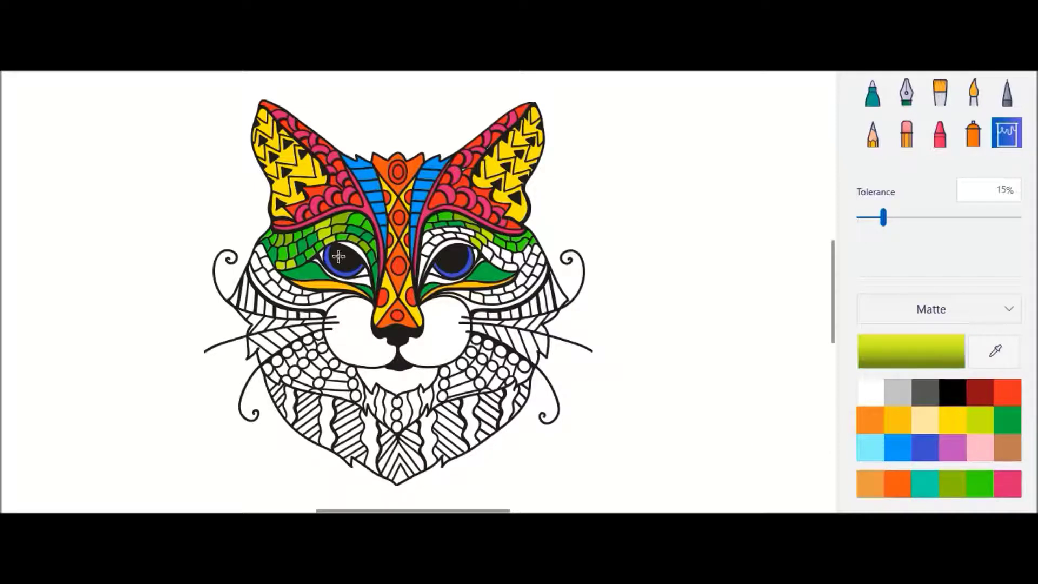
{"action": "left_click", "coordinate": [954, 483]}
{"action": "left_click", "coordinate": [369, 282]}
{"action": "left_click", "coordinate": [442, 283]}
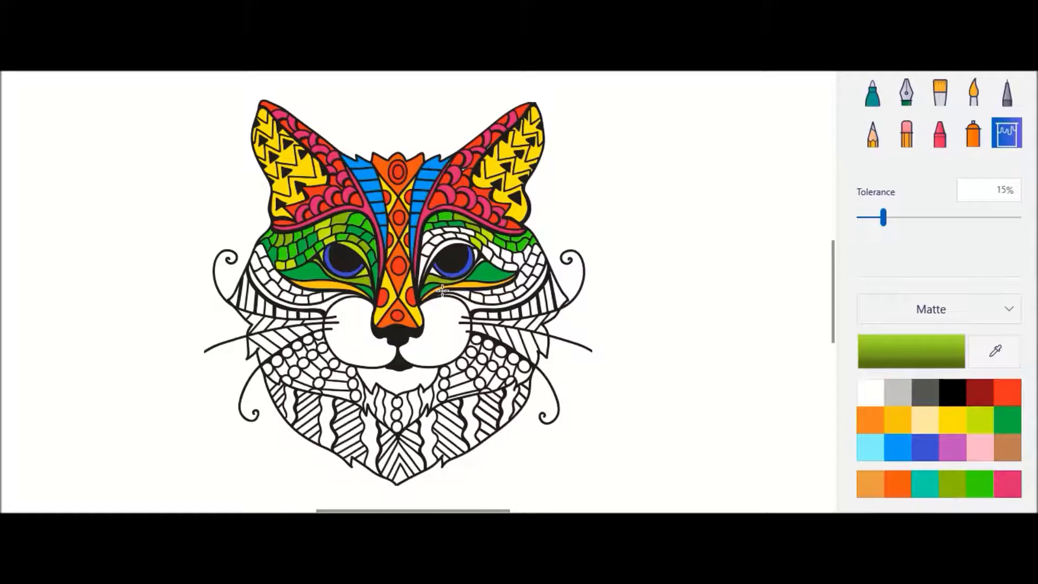
{"action": "left_click", "coordinate": [982, 425]}
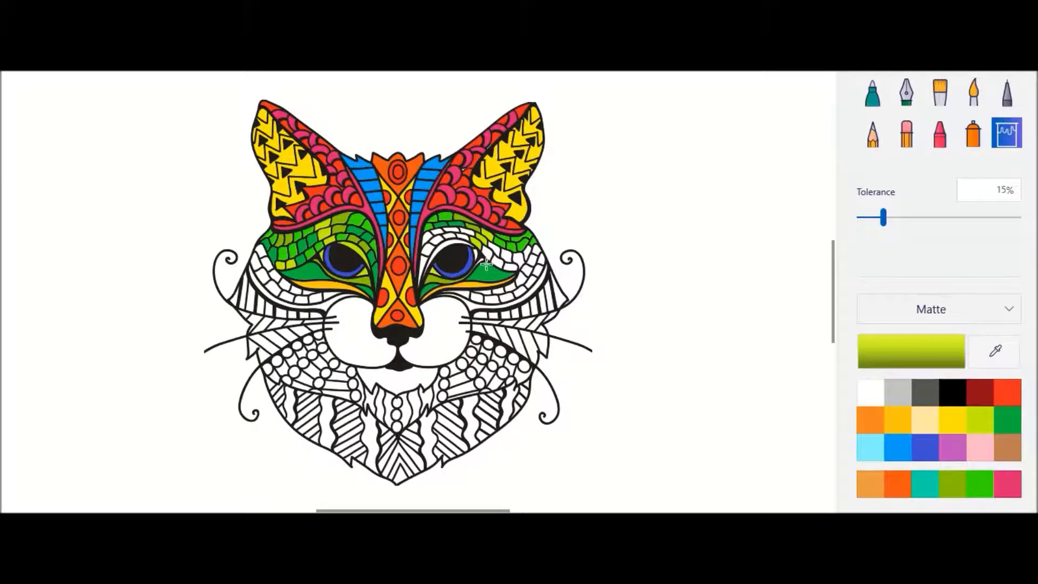
Step: Fill second-row and outer tiles around the right eye with bright green, dark green and olive green
{"action": "left_click", "coordinate": [978, 486]}
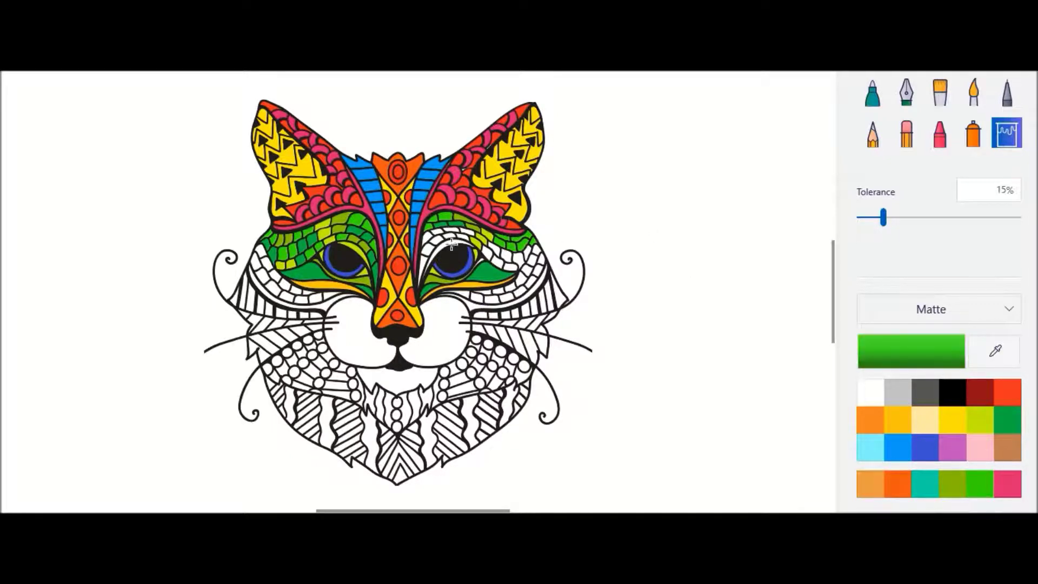
{"action": "left_click", "coordinate": [999, 418]}
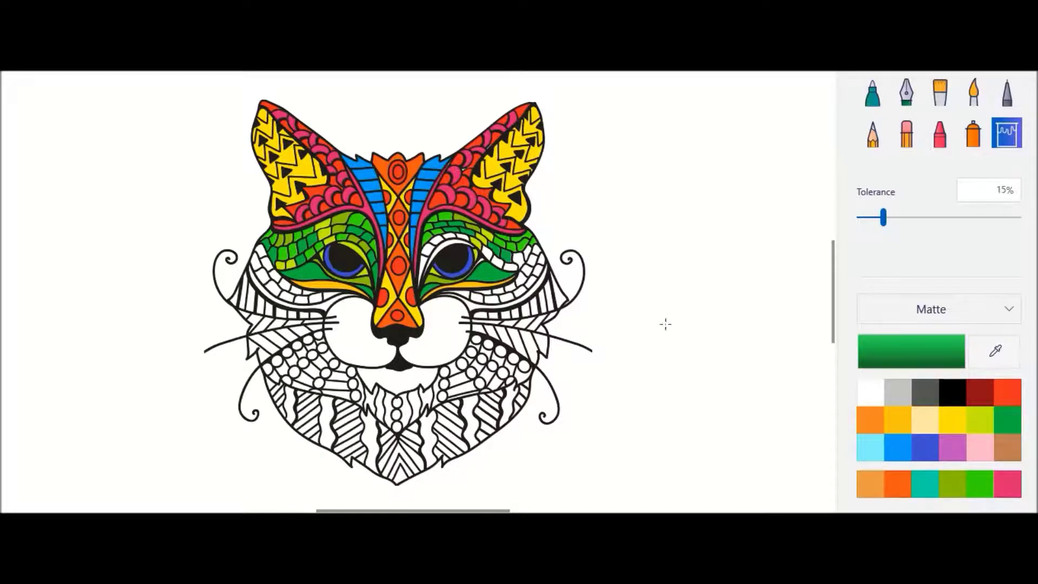
{"action": "left_click", "coordinate": [955, 490]}
{"action": "left_click", "coordinate": [980, 492]}
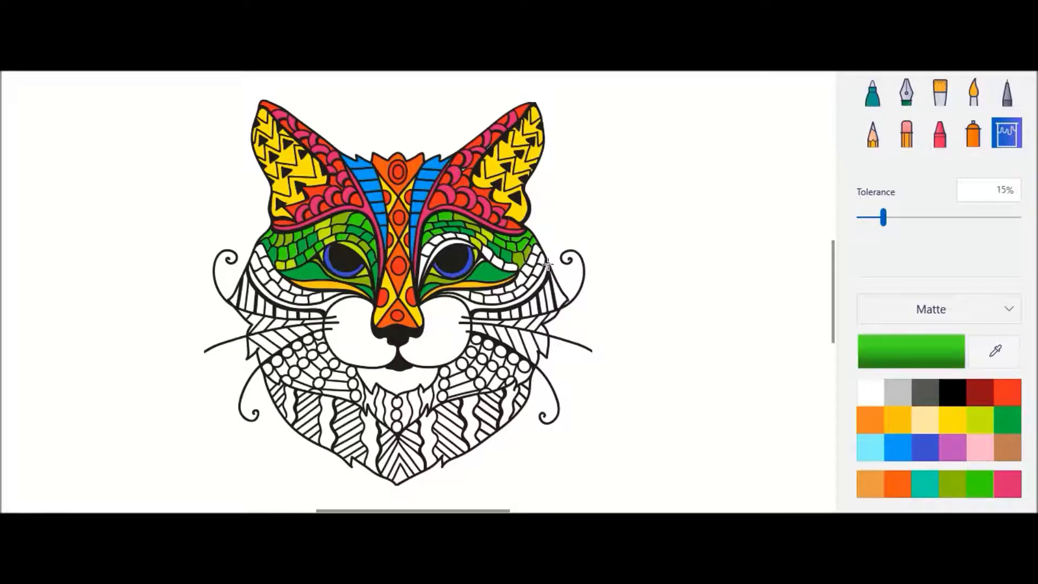
Step: Fill outer tiles beside the right eye with lime and the white tiles at its outer corner with dark green
{"action": "left_click", "coordinate": [976, 422]}
{"action": "left_click", "coordinate": [527, 270]}
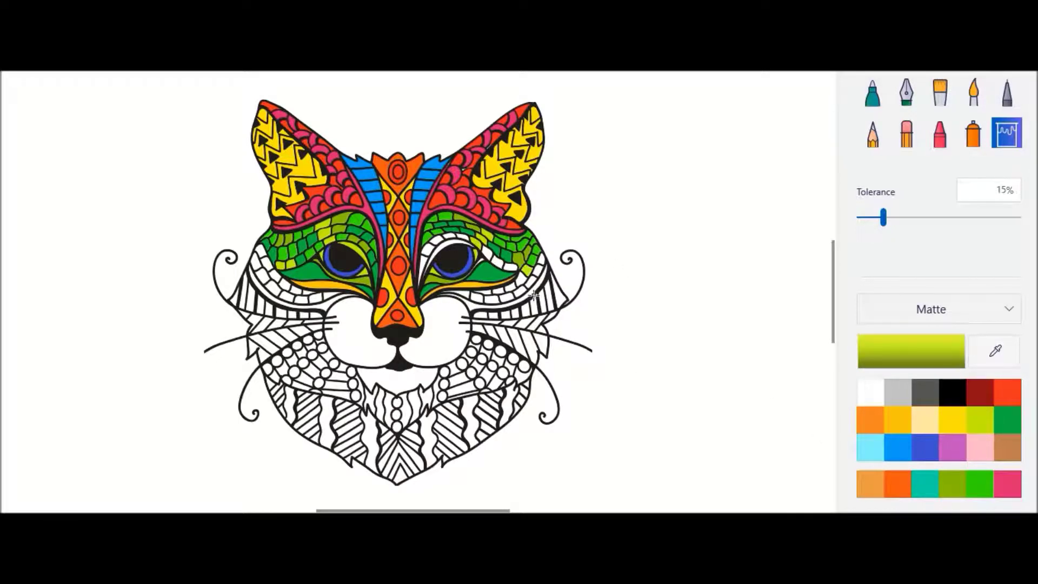
{"action": "left_click", "coordinate": [1008, 420]}
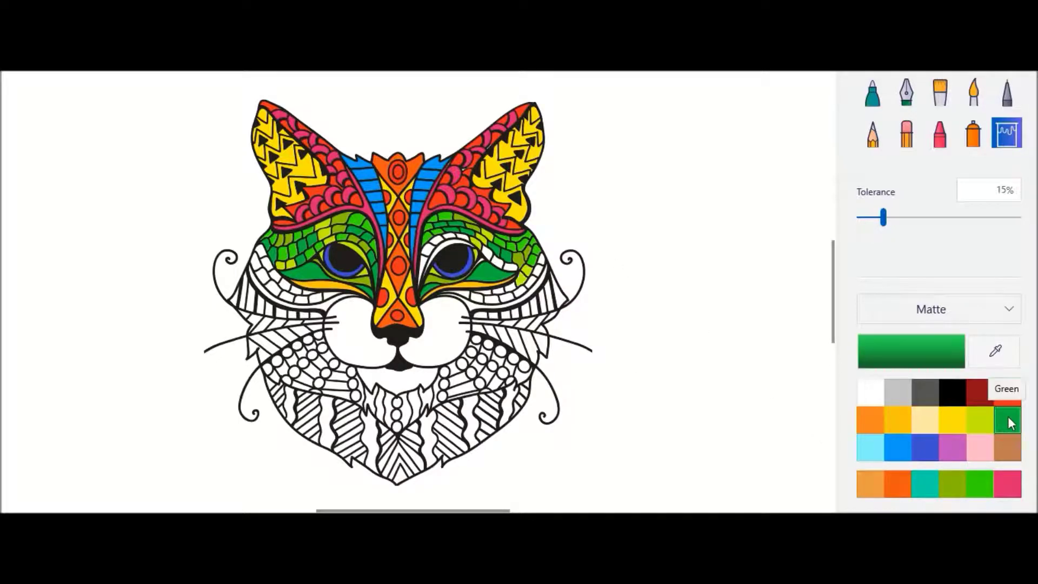
{"action": "left_click", "coordinate": [510, 267]}
Step: Fill the tile row directly above the right eye with olive green and bright green, and its upper eyelid with lime
{"action": "left_click", "coordinate": [953, 484]}
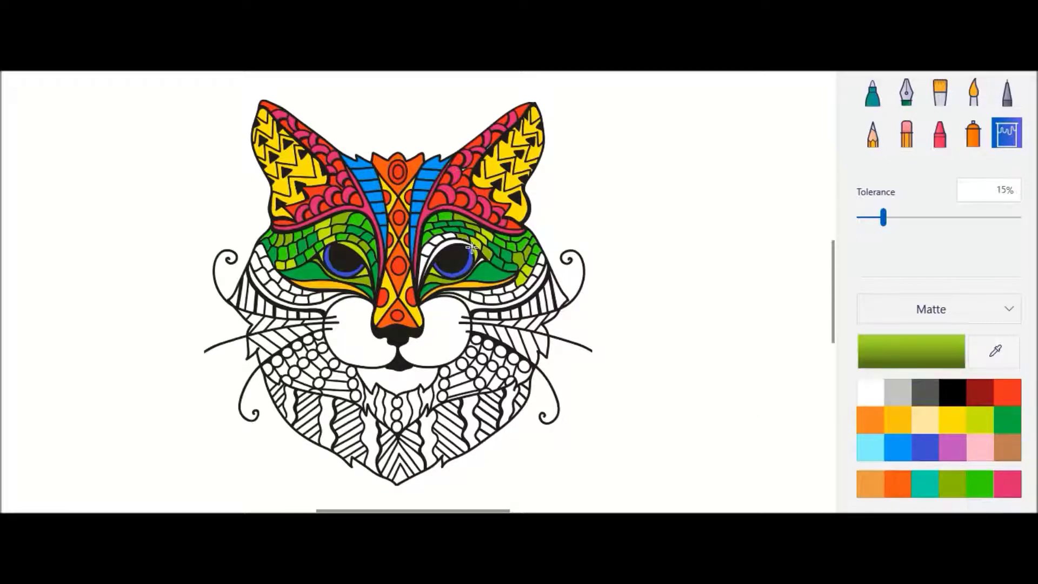
{"action": "left_click", "coordinate": [988, 487]}
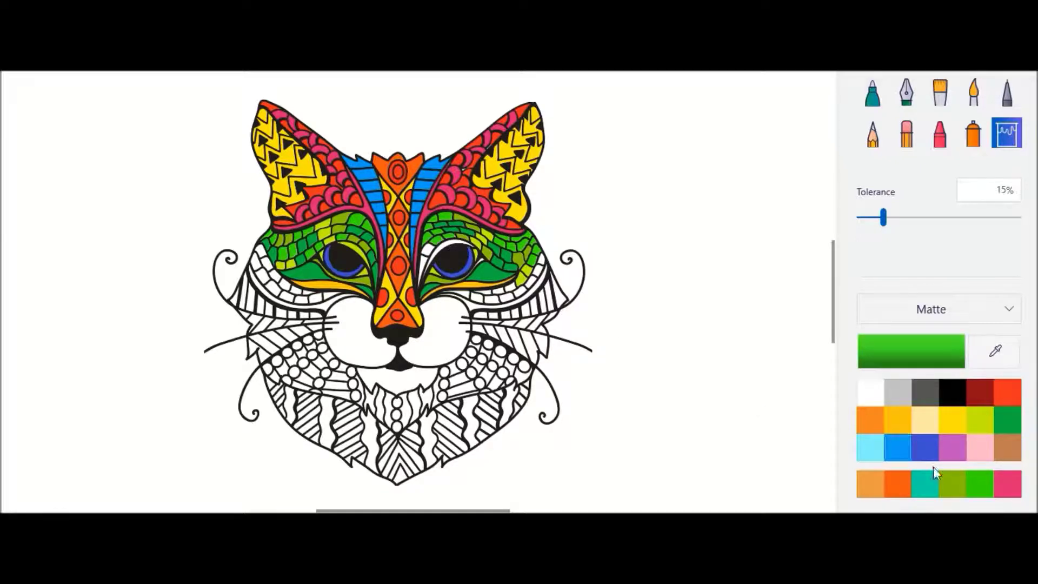
{"action": "left_click", "coordinate": [431, 257]}
{"action": "left_click", "coordinate": [981, 420]}
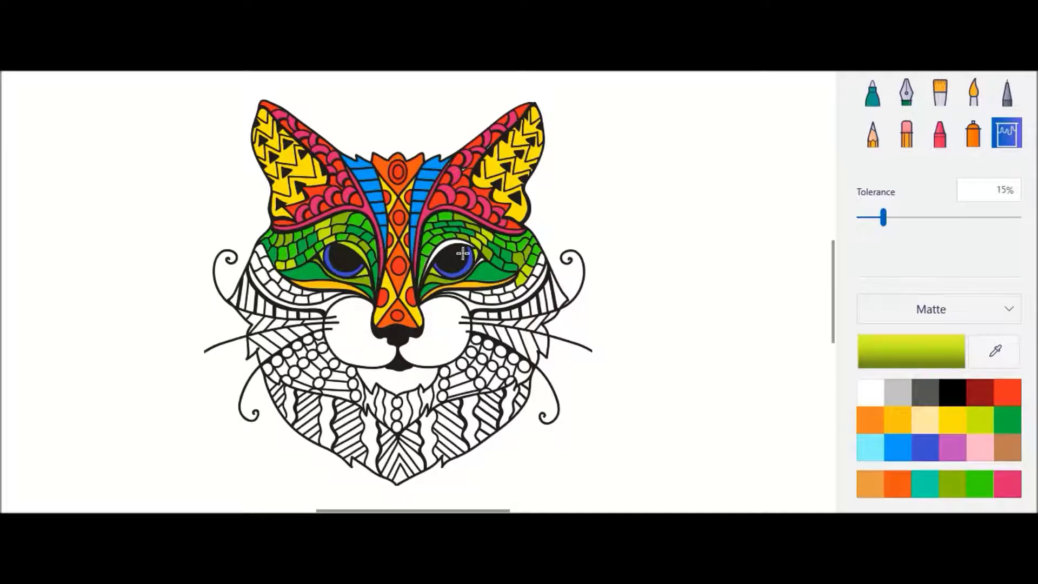
Step: Fill the cheek tiles under the right eye with dark green, olive green and bright green
{"action": "left_click", "coordinate": [979, 487]}
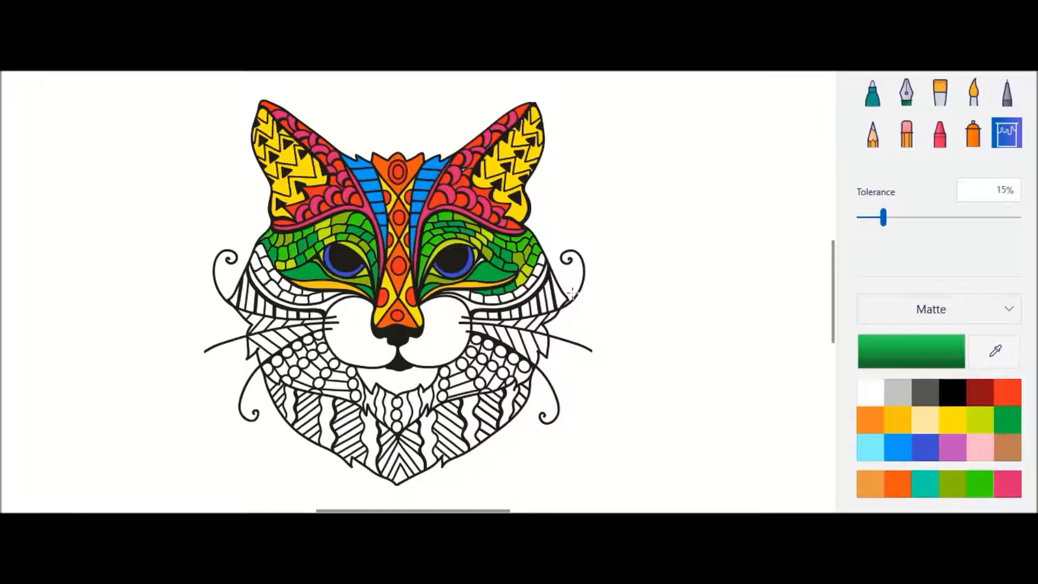
{"action": "left_click", "coordinate": [951, 484]}
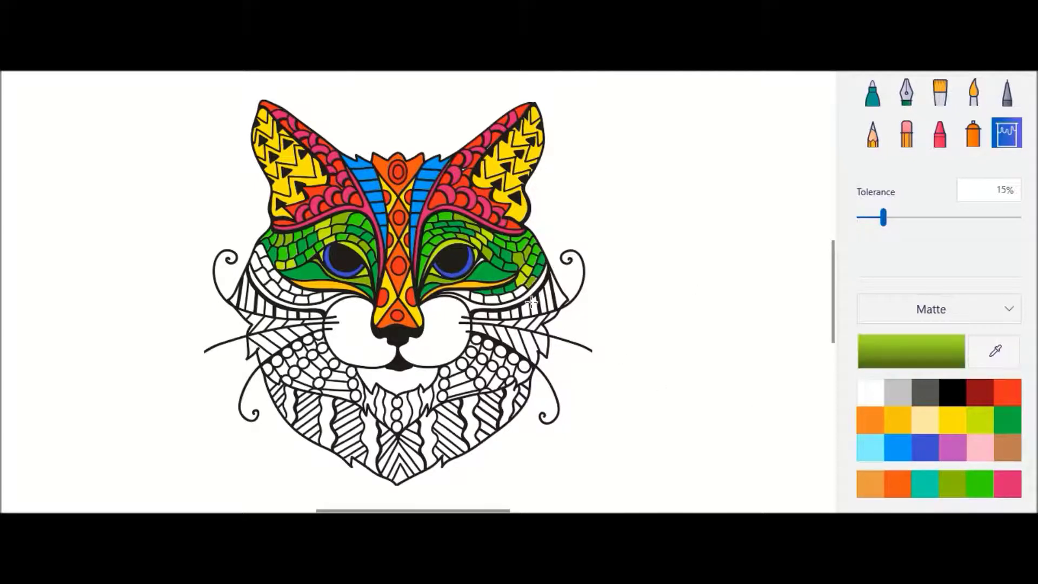
{"action": "left_click", "coordinate": [980, 484]}
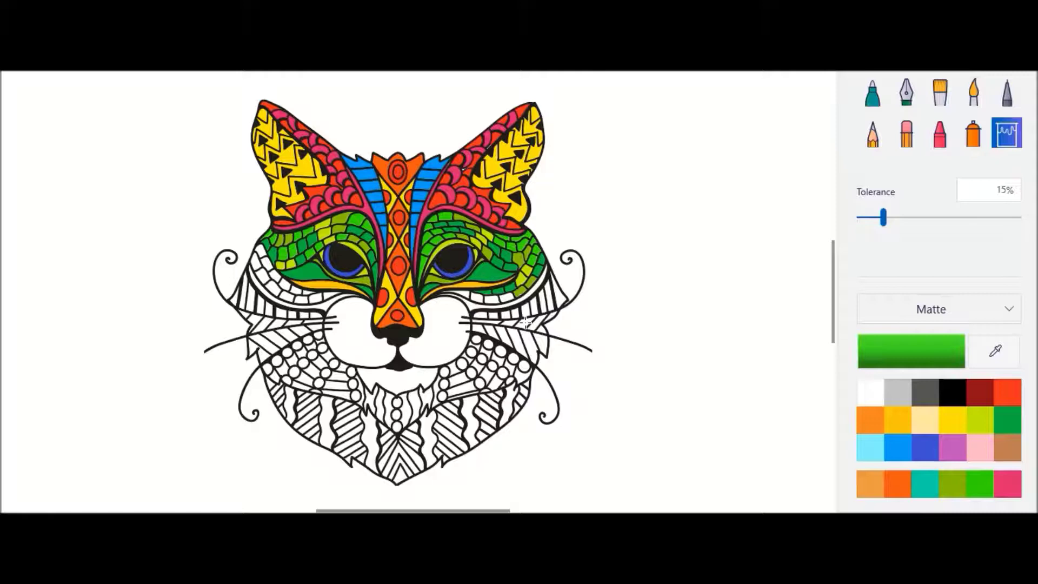
{"action": "left_click", "coordinate": [491, 299]}
{"action": "left_click", "coordinate": [507, 298]}
{"action": "left_click", "coordinate": [1007, 423]}
{"action": "left_click", "coordinate": [477, 297]}
{"action": "left_click", "coordinate": [462, 294]}
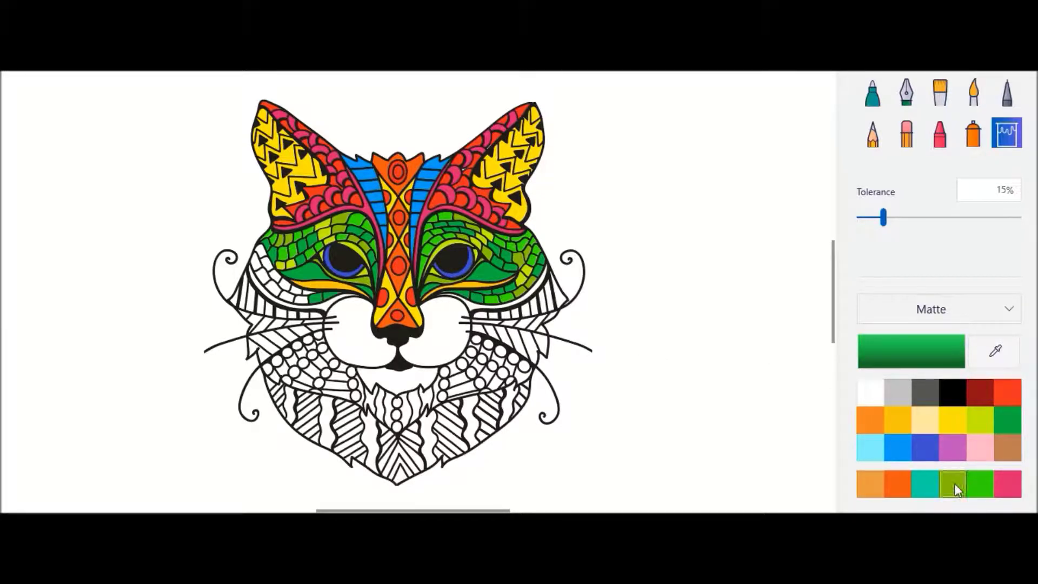
Step: Fill the lower cheek tiles under the left eye with olive green, lime and bright green
{"action": "left_click", "coordinate": [954, 485]}
{"action": "left_click", "coordinate": [980, 420]}
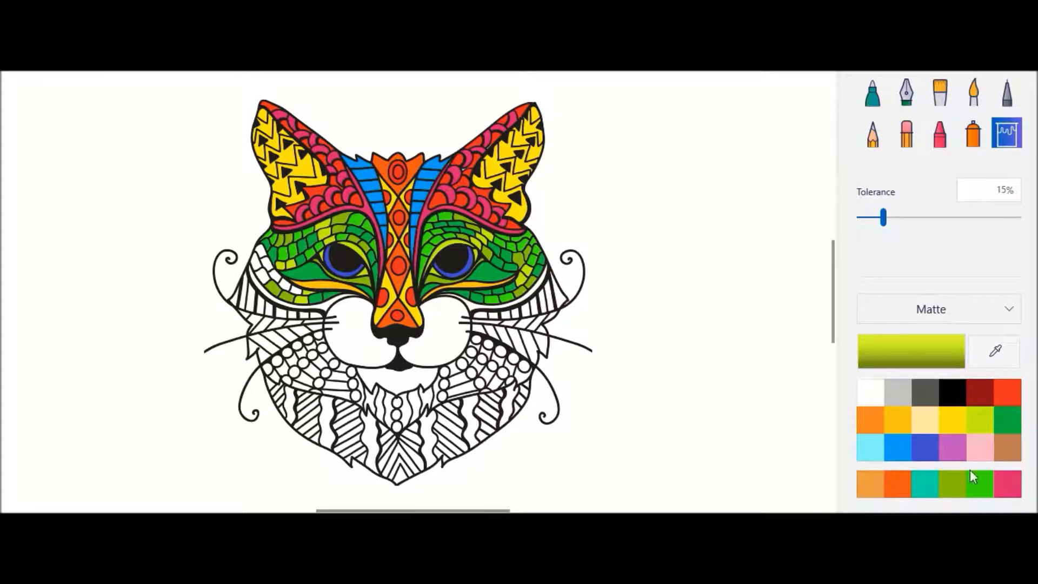
{"action": "left_click", "coordinate": [980, 484]}
{"action": "left_click", "coordinate": [263, 277]}
Step: Fill the remaining white outer cheek tiles beside the left eye with olive green and dark green
{"action": "left_click", "coordinate": [953, 484]}
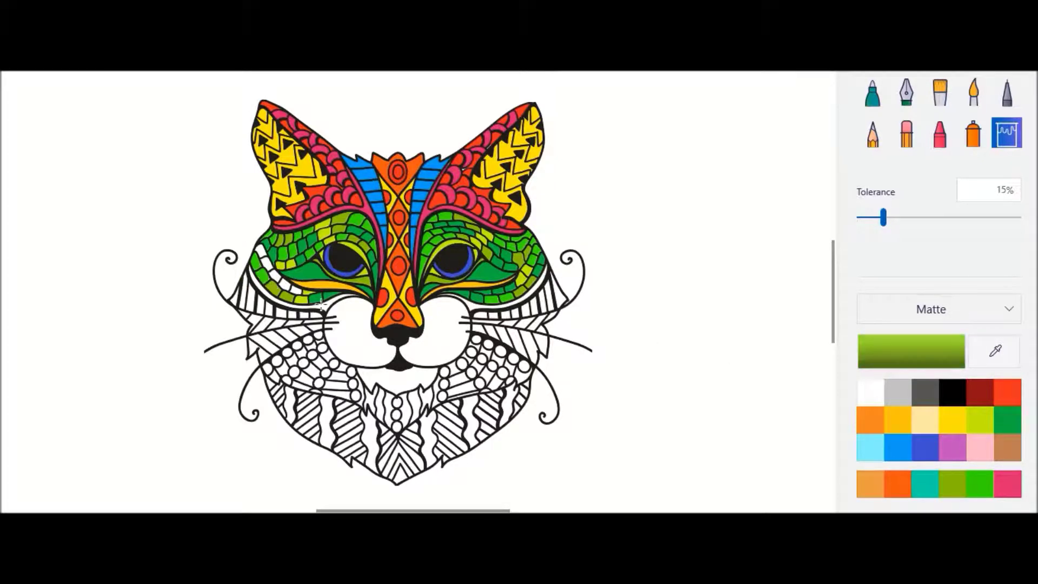
{"action": "left_click", "coordinate": [261, 251]}
{"action": "left_click", "coordinate": [267, 264]}
{"action": "left_click", "coordinate": [1007, 421]}
{"action": "left_click", "coordinate": [292, 291]}
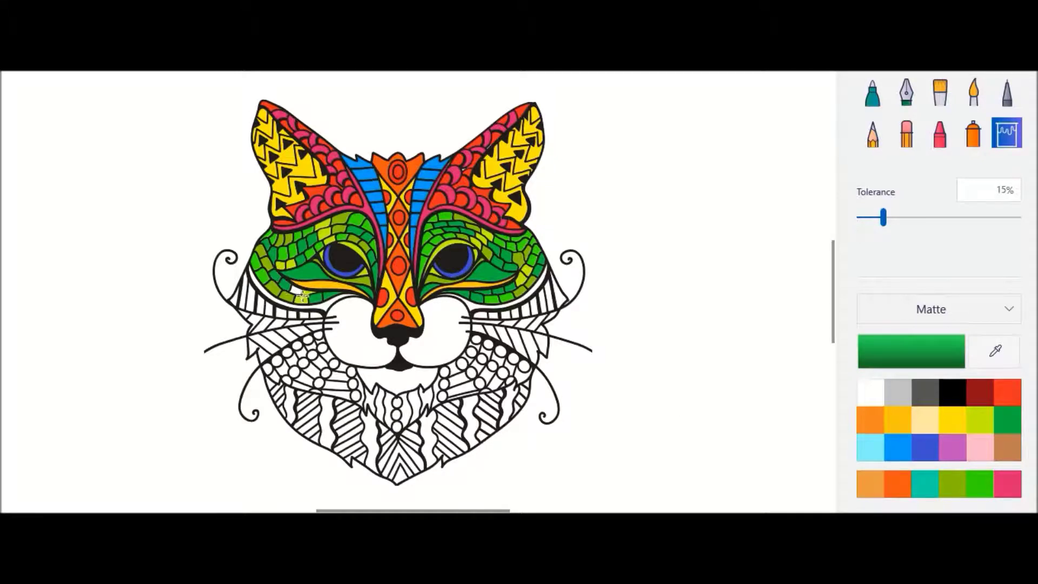
Step: Fill the curved bands beneath the cheek tiles on both sides with bright green
{"action": "left_click", "coordinate": [987, 485]}
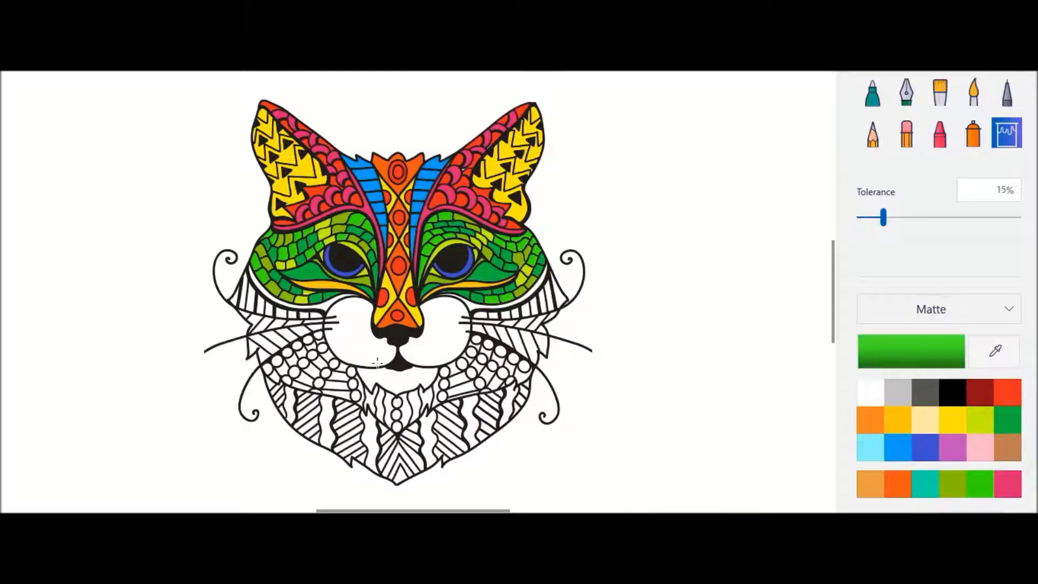
{"action": "left_click", "coordinate": [337, 316]}
{"action": "left_click", "coordinate": [479, 315]}
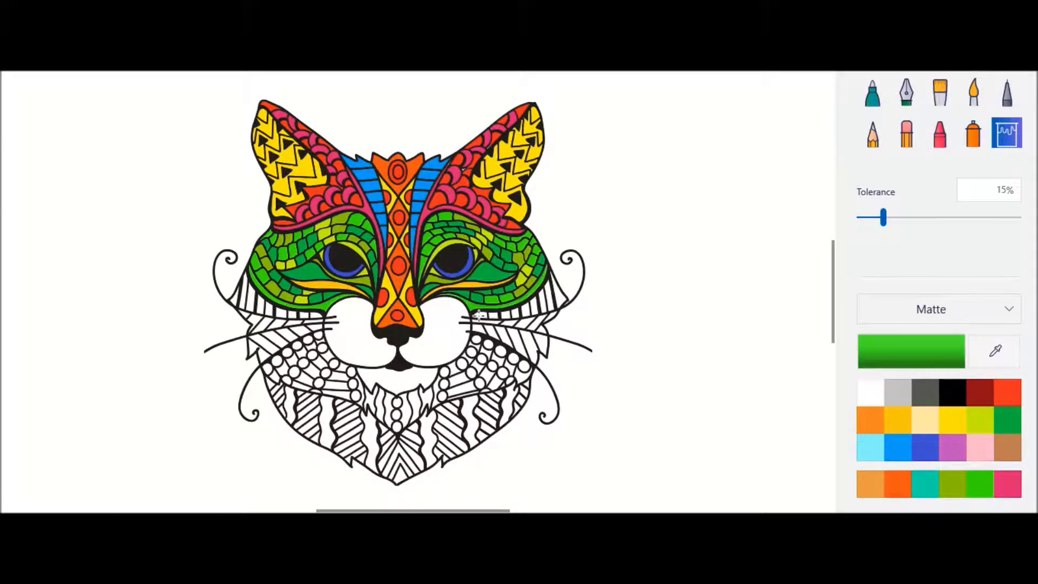
Step: Fill the outer stripes of the left cheek fringe with yellow
{"action": "left_click", "coordinate": [897, 484]}
{"action": "left_click", "coordinate": [953, 422]}
{"action": "left_click", "coordinate": [235, 298]}
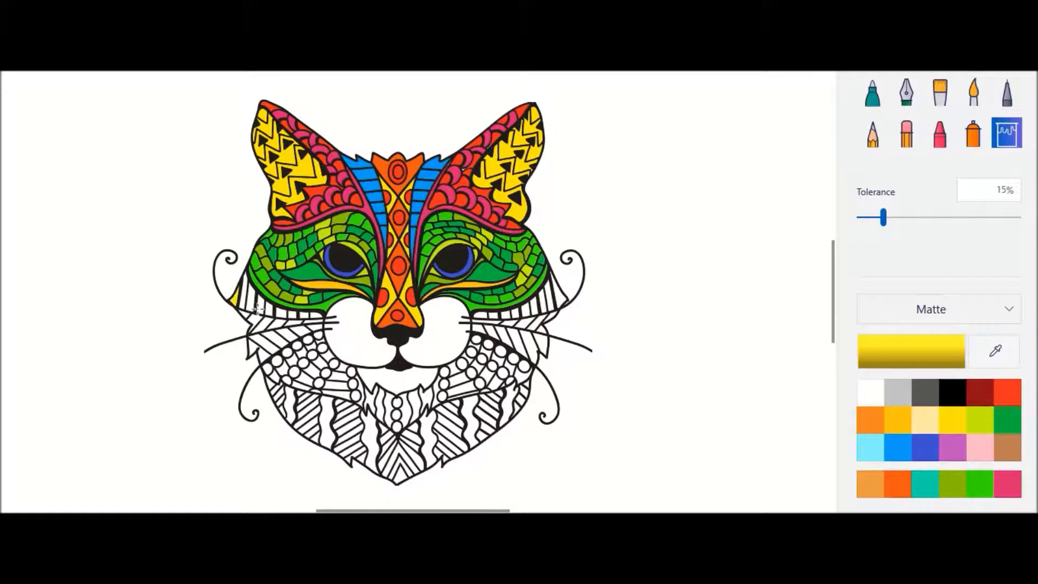
{"action": "left_click", "coordinate": [242, 292]}
{"action": "left_click", "coordinate": [249, 298]}
Step: Fill the inner stripes of the left cheek fringe with gold
{"action": "left_click", "coordinate": [900, 422]}
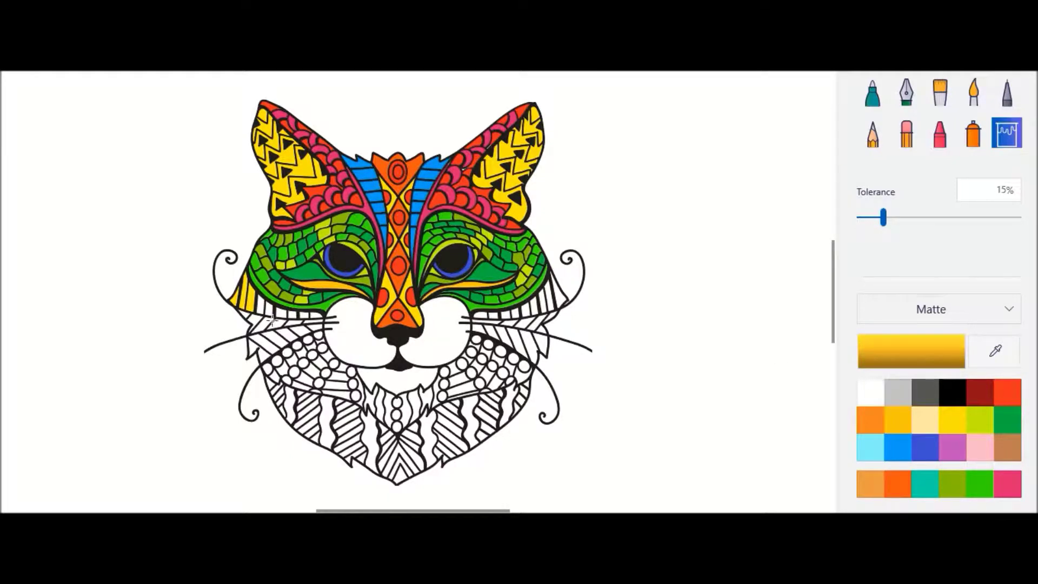
{"action": "left_click", "coordinate": [260, 307]}
{"action": "left_click", "coordinate": [269, 310]}
{"action": "left_click", "coordinate": [282, 313]}
Step: Fill the right cheek fringe with gold on the inner stripes and yellow on the outer stripes
{"action": "left_click", "coordinate": [979, 421]}
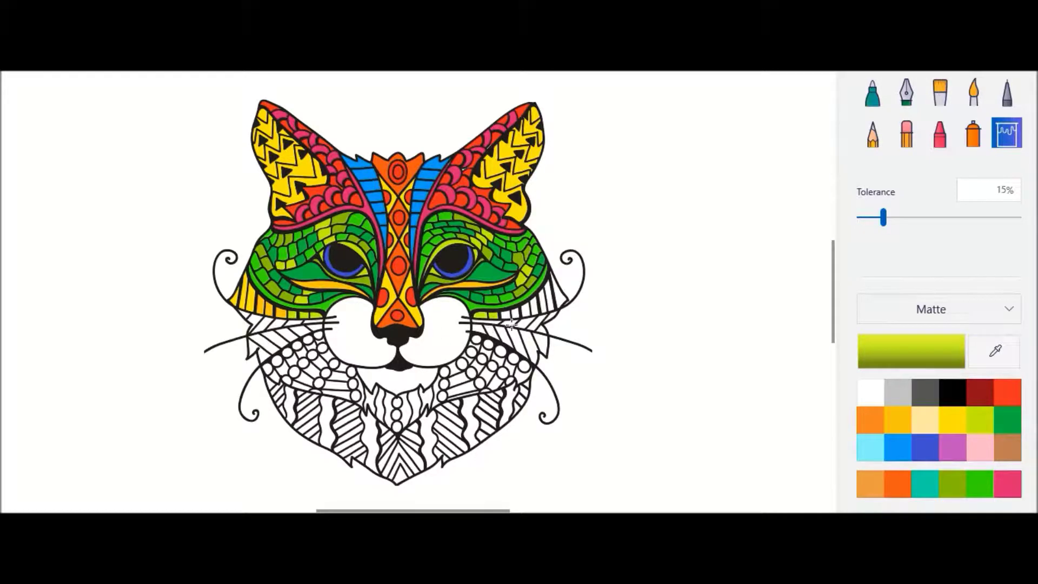
{"action": "left_click", "coordinate": [899, 417]}
{"action": "left_click", "coordinate": [534, 306]}
{"action": "left_click", "coordinate": [953, 420]}
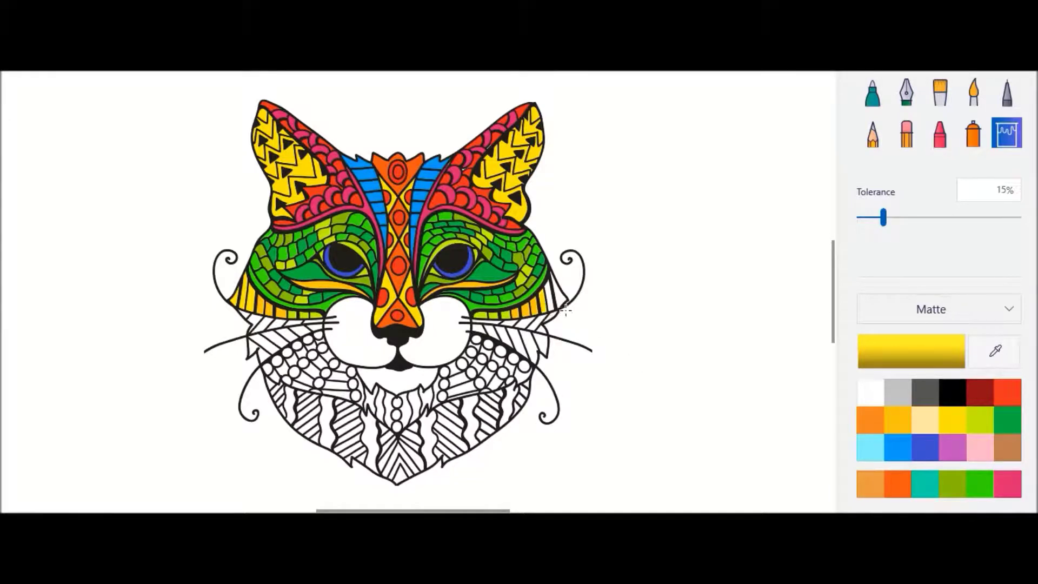
{"action": "left_click", "coordinate": [550, 298]}
{"action": "left_click", "coordinate": [560, 295]}
Step: Fill the slanted stripes below the left yellow fringe with red and orange
{"action": "left_click", "coordinate": [1007, 392]}
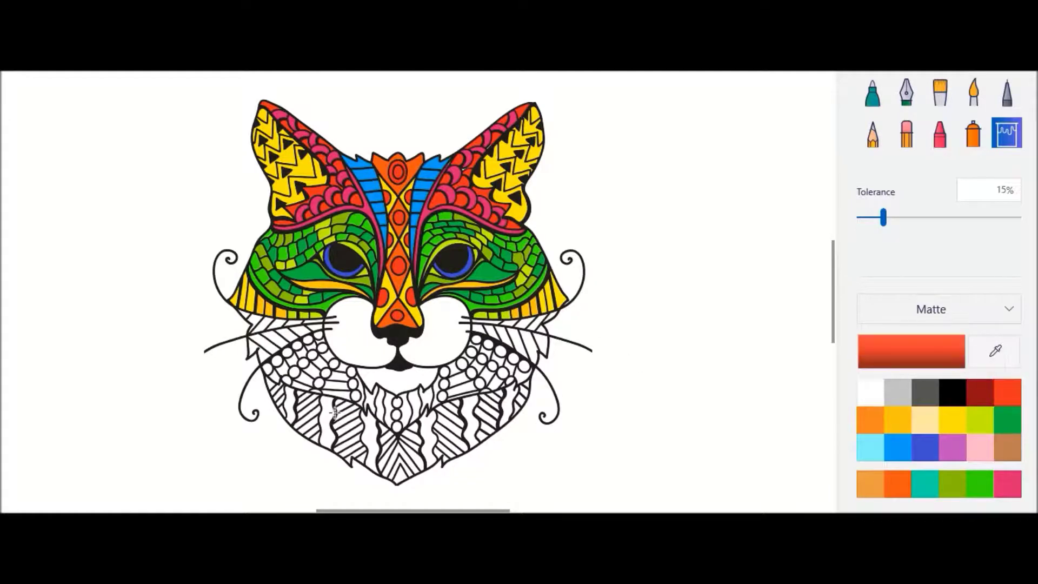
{"action": "left_click", "coordinate": [258, 326]}
{"action": "left_click", "coordinate": [898, 484]}
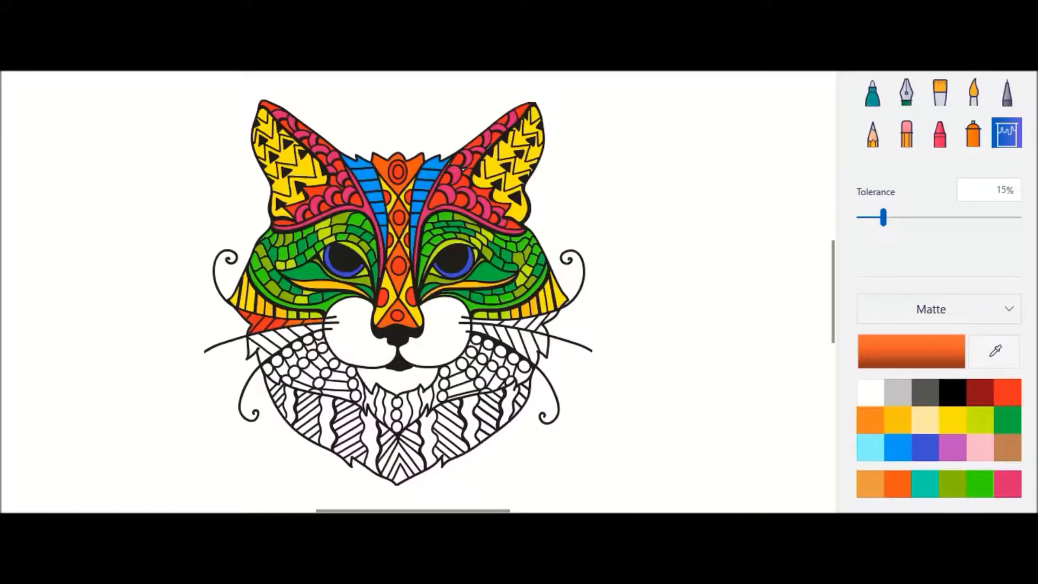
Step: Fill slanted stripes below the right yellow fringe with red, including the outermost tip
{"action": "left_click", "coordinate": [1007, 391]}
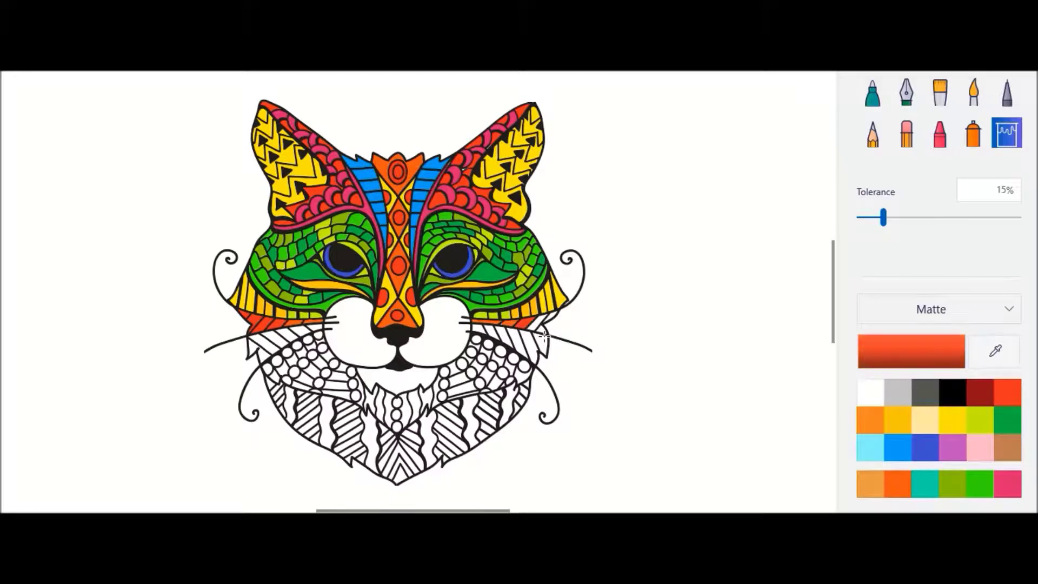
{"action": "left_click", "coordinate": [548, 350]}
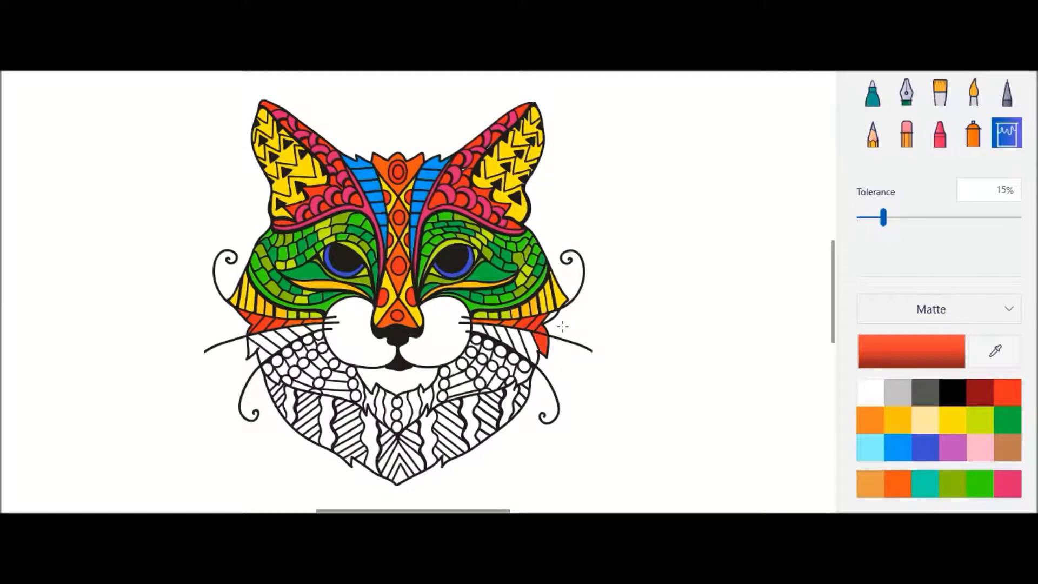
{"action": "left_click", "coordinate": [891, 488]}
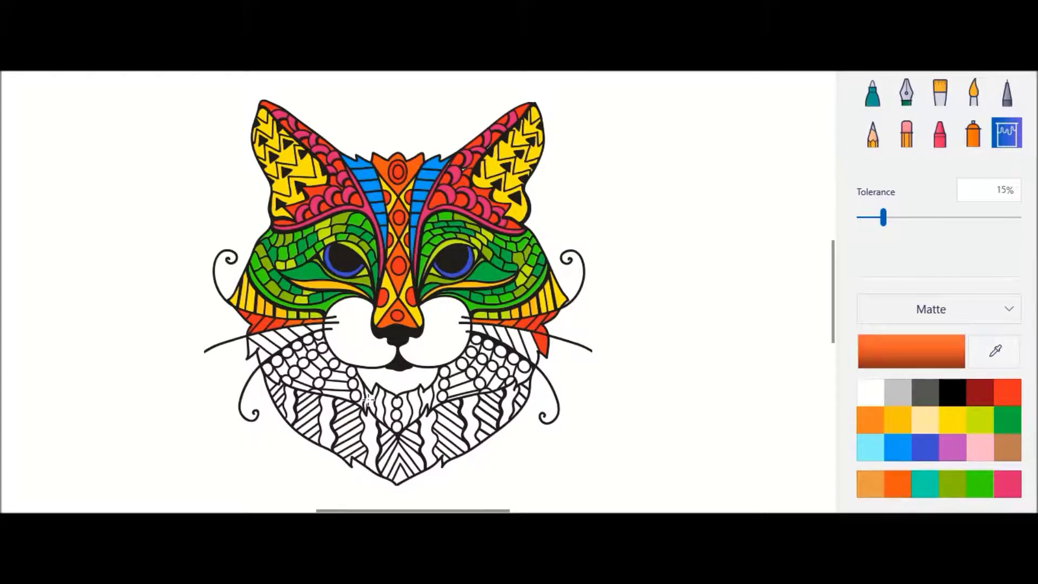
{"action": "left_click", "coordinate": [1010, 397]}
{"action": "left_click", "coordinate": [532, 350]}
{"action": "left_click", "coordinate": [520, 347]}
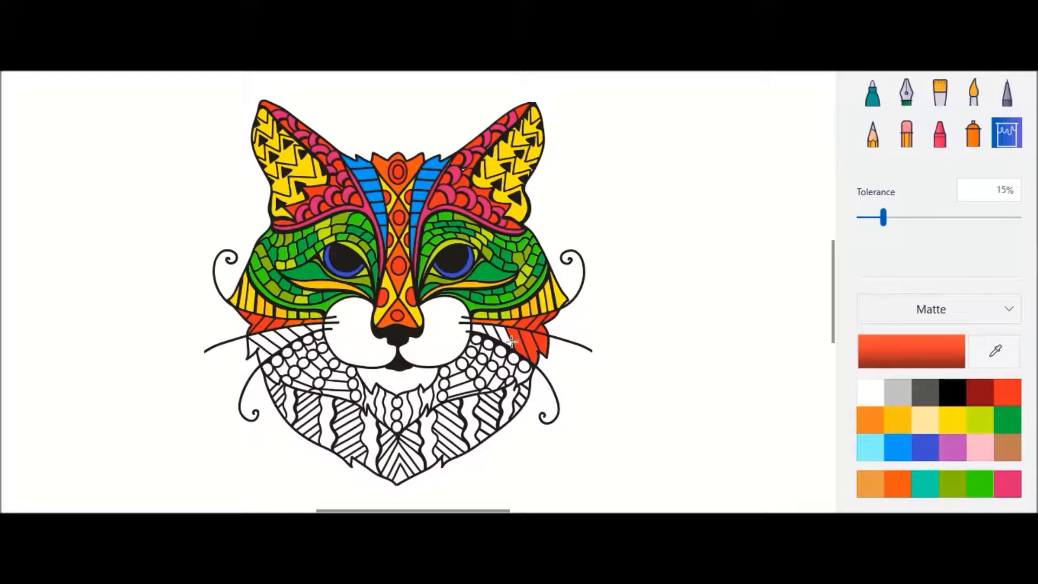
{"action": "left_click", "coordinate": [491, 333]}
Step: Fill the alternate slanted stripes between the red ones on the right cheek with orange
{"action": "left_click", "coordinate": [898, 484]}
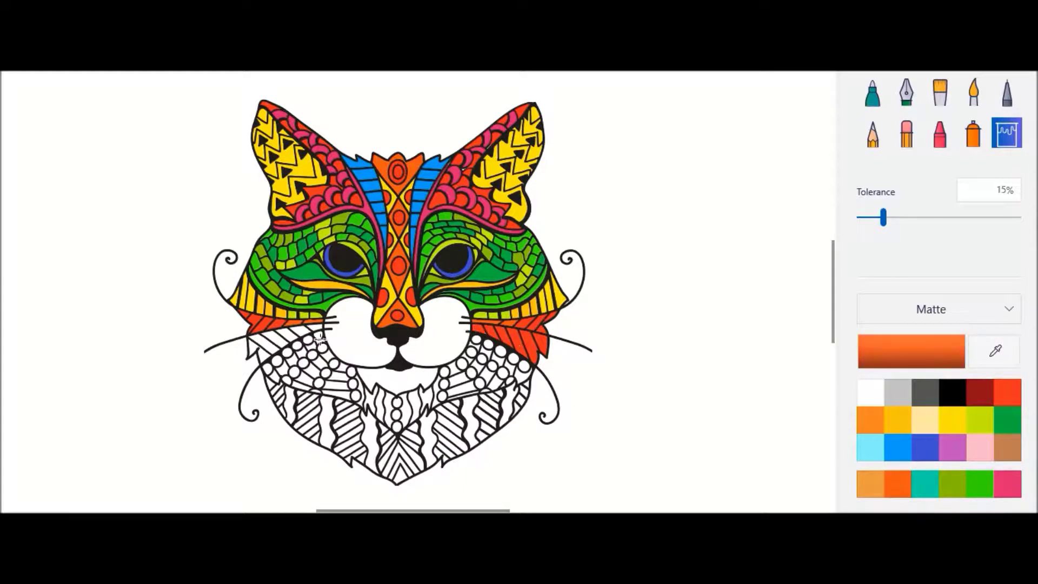
{"action": "left_click", "coordinate": [479, 329]}
{"action": "left_click", "coordinate": [496, 337]}
{"action": "left_click", "coordinate": [509, 343]}
Step: Fill the lower slanted stripes on the left cheek with orange near the muzzle and red toward the outer edge
{"action": "left_click", "coordinate": [297, 343]}
{"action": "left_click", "coordinate": [1007, 393]}
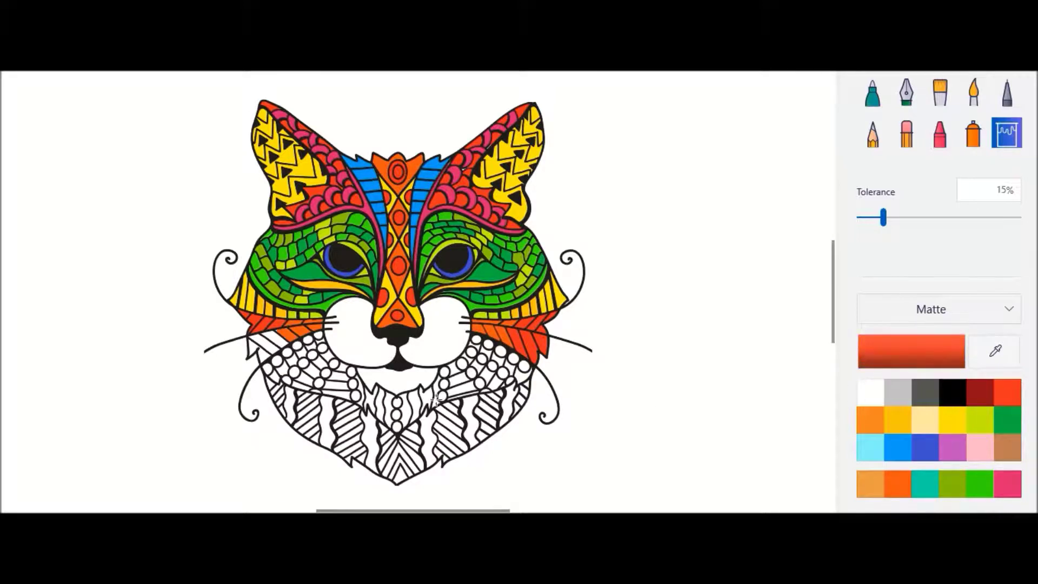
{"action": "left_click", "coordinate": [275, 358]}
{"action": "left_click", "coordinate": [264, 359]}
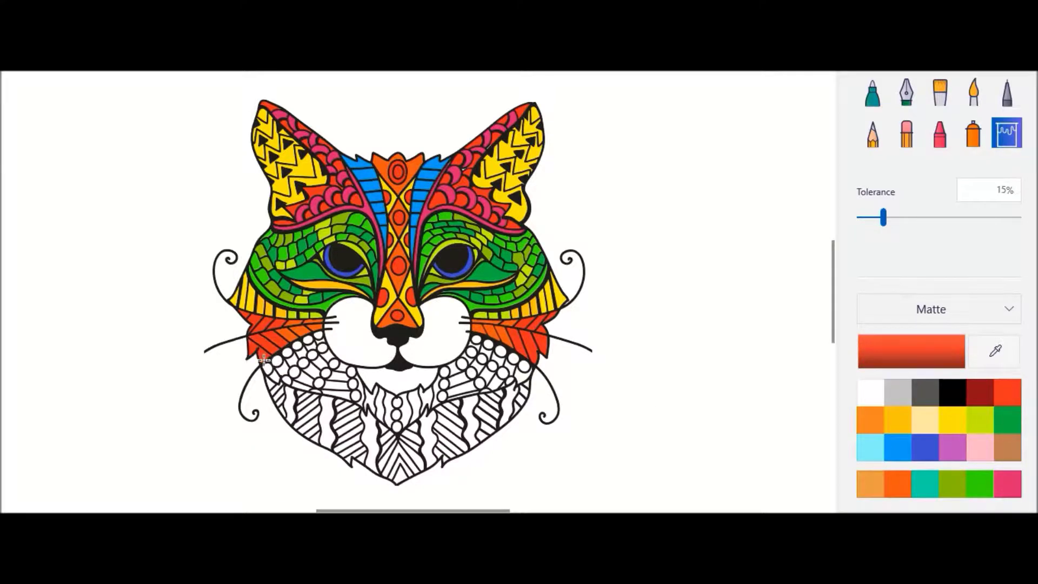
Step: Fill both halves of the muzzle with cream and the chin below the mouth with orange
{"action": "left_click", "coordinate": [925, 420]}
{"action": "left_click", "coordinate": [448, 349]}
{"action": "left_click", "coordinate": [354, 357]}
{"action": "left_click", "coordinate": [895, 479]}
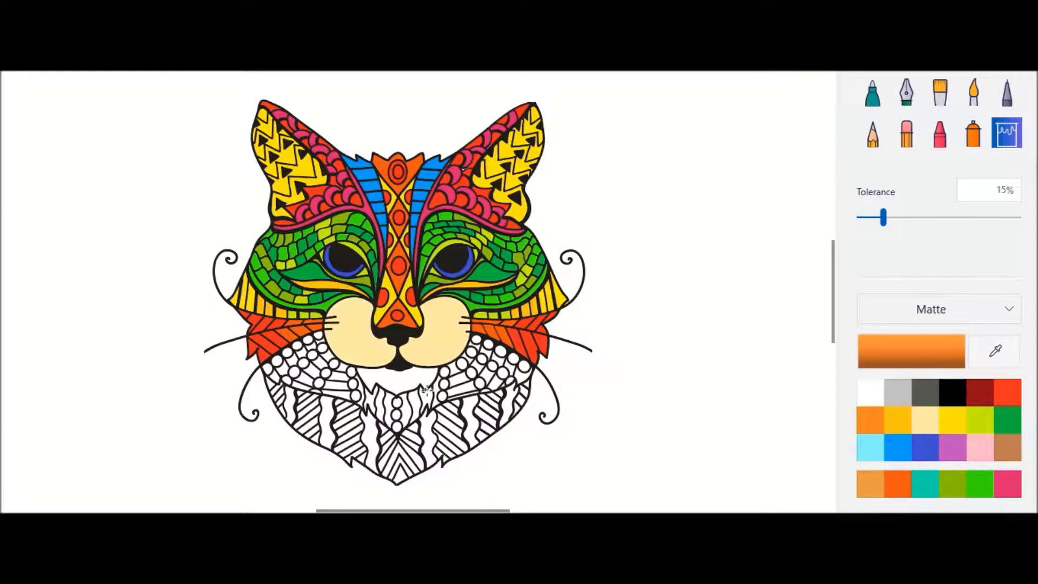
{"action": "left_click", "coordinate": [427, 390]}
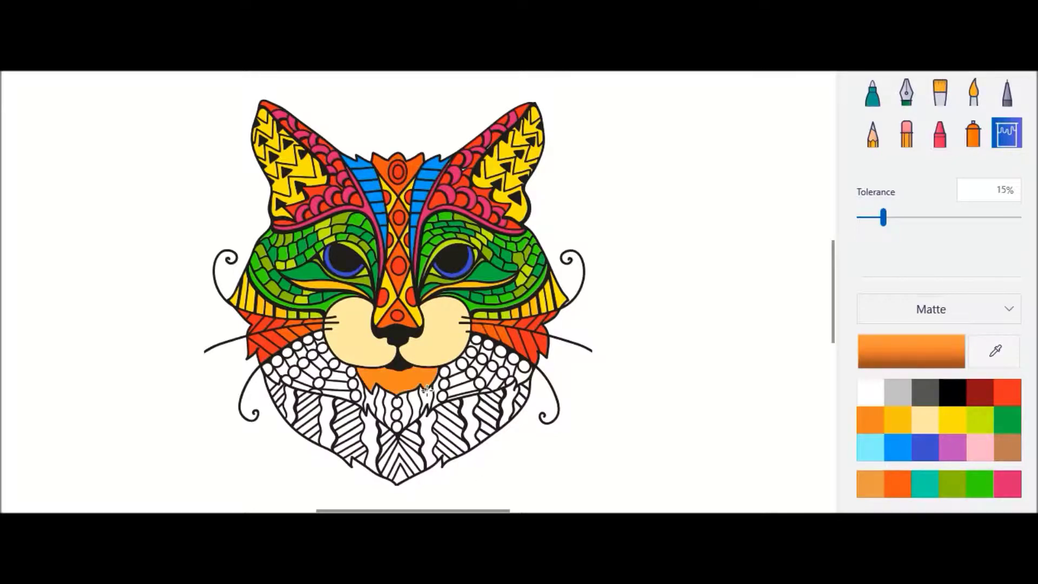
Step: Fill the patches beside the muzzle on both beaded cheeks and the lowest left strip with blue
{"action": "left_click", "coordinate": [898, 447]}
{"action": "left_click", "coordinate": [328, 353]}
{"action": "left_click", "coordinate": [343, 366]}
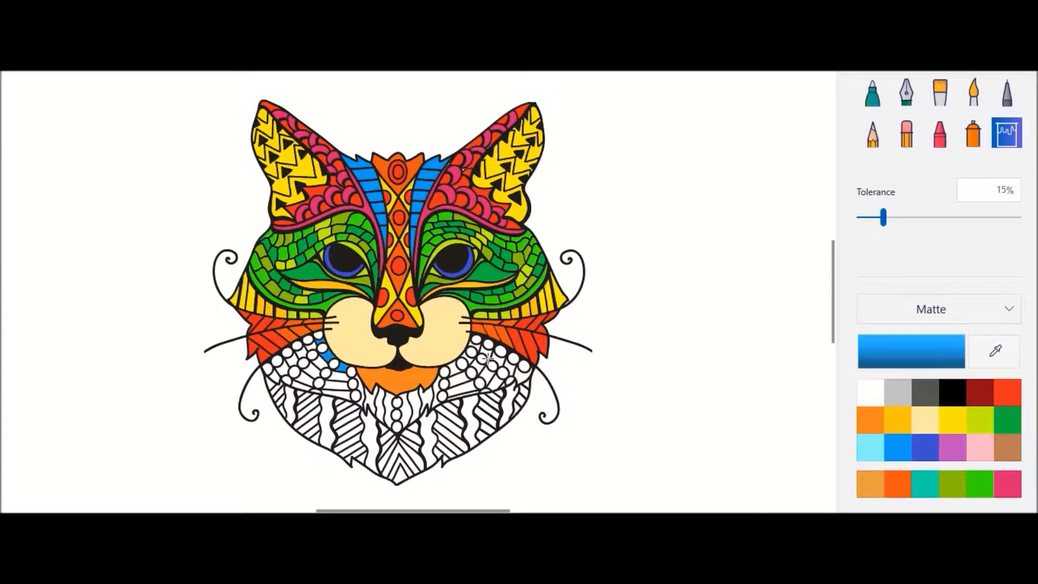
{"action": "left_click", "coordinate": [478, 352]}
{"action": "left_click", "coordinate": [349, 389]}
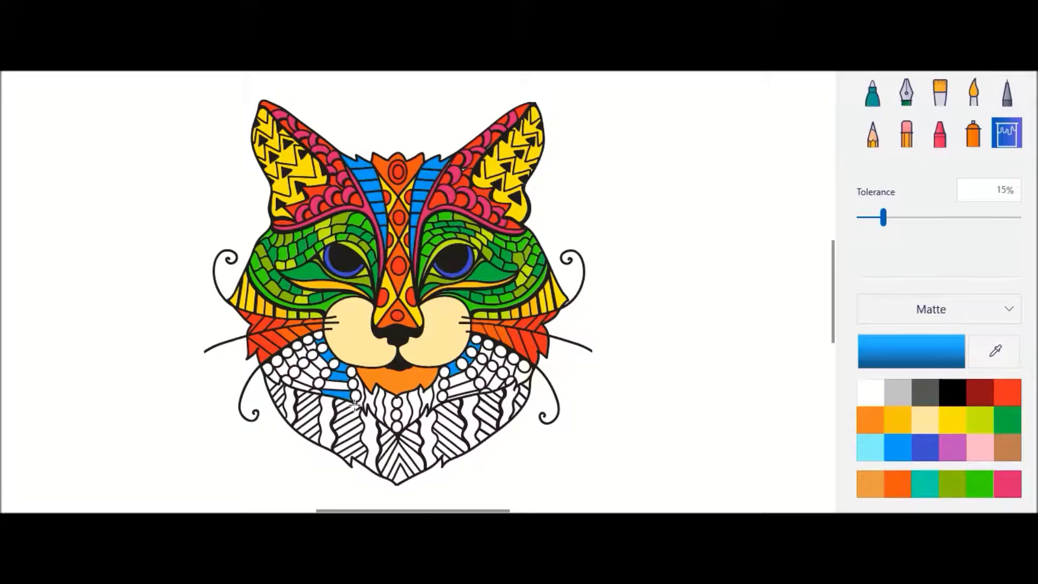
Step: Fill the outer patches between the beads on the left cheek with blue, undoing the misplaced inner fill
{"action": "left_click", "coordinate": [317, 370]}
{"action": "key", "text": "ctrl+z"}
{"action": "left_click", "coordinate": [302, 353]}
{"action": "left_click", "coordinate": [293, 360]}
{"action": "left_click", "coordinate": [283, 369]}
{"action": "left_click", "coordinate": [314, 385]}
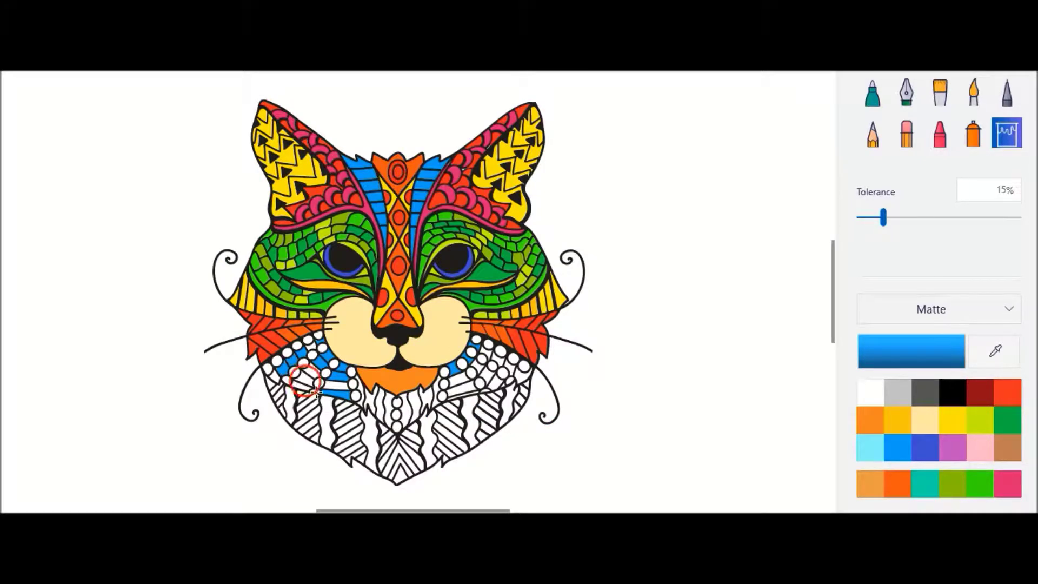
Step: Fill the inner patches of the left beaded cheek with light blue and its lower outer edge with royal blue
{"action": "left_click", "coordinate": [870, 447]}
{"action": "left_click", "coordinate": [337, 387]}
{"action": "left_click", "coordinate": [312, 371]}
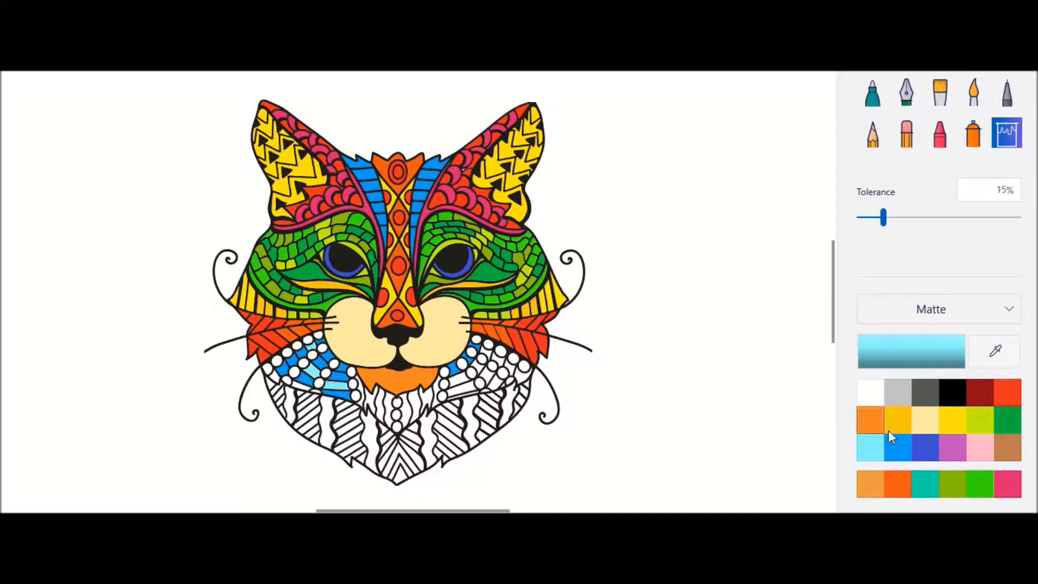
{"action": "left_click", "coordinate": [925, 447]}
{"action": "left_click", "coordinate": [288, 387]}
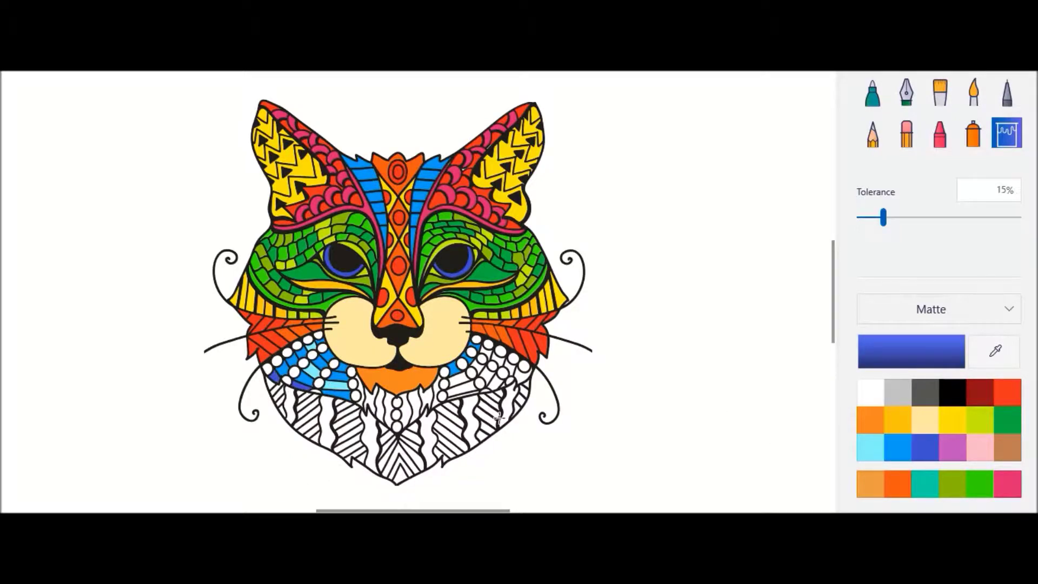
Step: Fill the outer patches between the beads on the right cheek with royal blue and blue
{"action": "left_click", "coordinate": [897, 447]}
{"action": "left_click", "coordinate": [498, 365]}
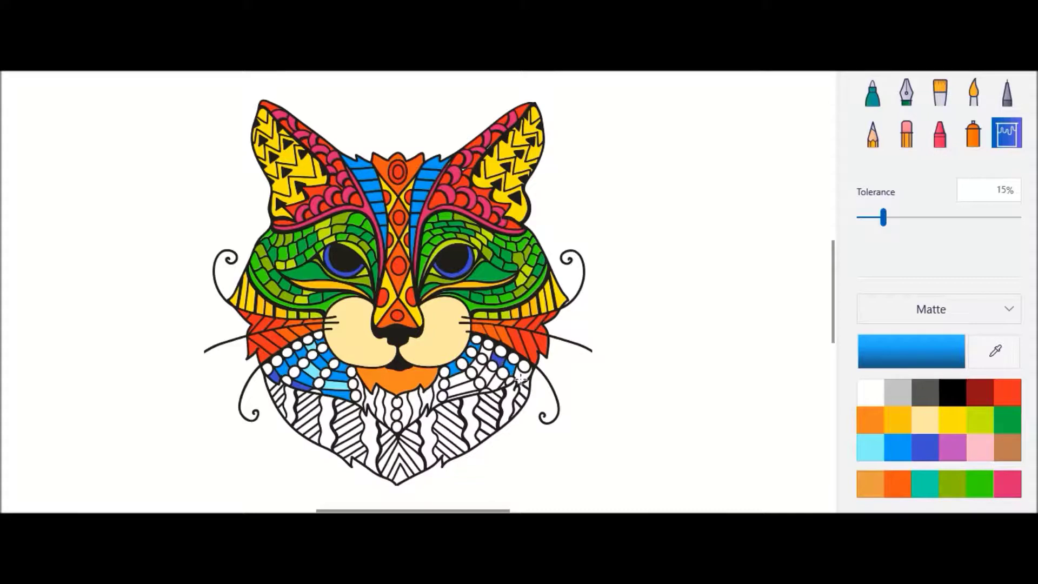
{"action": "left_click", "coordinate": [487, 355]}
{"action": "left_click", "coordinate": [524, 377]}
{"action": "left_click", "coordinate": [488, 375]}
{"action": "left_click", "coordinate": [496, 383]}
Step: Fill the inner patches of the right beaded cheek with light blue and the remaining strips with blue
{"action": "left_click", "coordinate": [872, 449]}
{"action": "left_click", "coordinate": [478, 367]}
{"action": "left_click", "coordinate": [464, 388]}
{"action": "left_click", "coordinate": [898, 452]}
{"action": "left_click", "coordinate": [460, 380]}
{"action": "left_click", "coordinate": [485, 404]}
{"action": "left_click", "coordinate": [882, 38]}
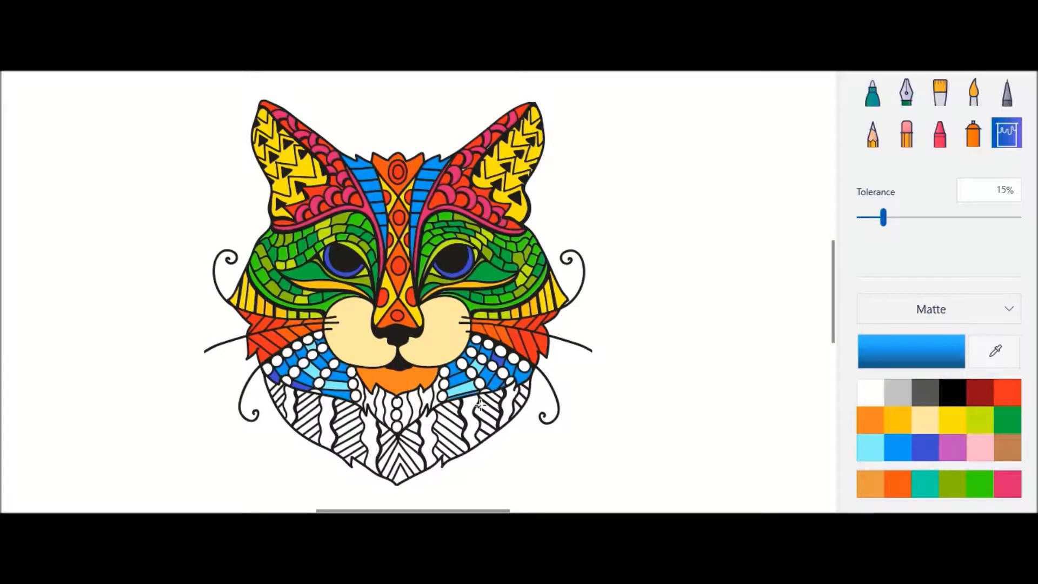
Step: Fill the beads along the upper edge of both cheeks with dark green and bright green
{"action": "left_click", "coordinate": [1006, 421]}
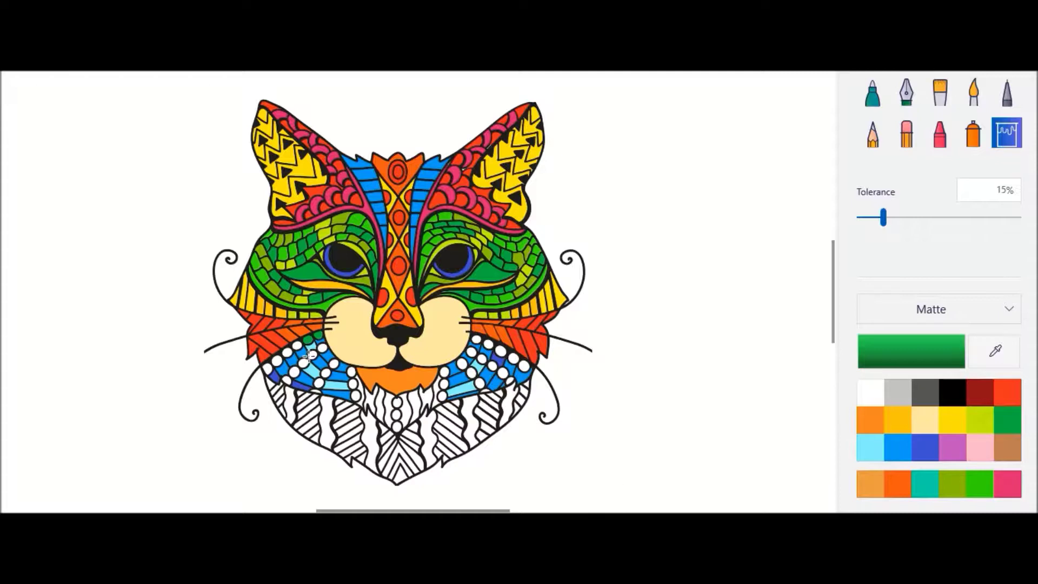
{"action": "left_click", "coordinate": [978, 484]}
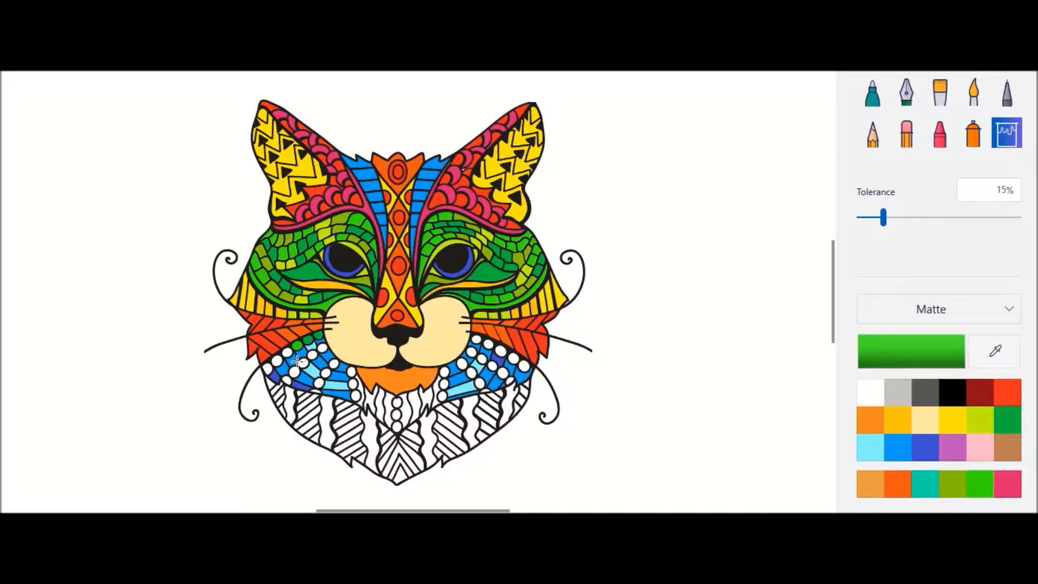
{"action": "left_click", "coordinate": [288, 352]}
{"action": "left_click", "coordinate": [501, 351]}
{"action": "left_click", "coordinate": [514, 358]}
Step: Fill the beads at the outer and lower inner ends of both cheek rows with olive green
{"action": "left_click", "coordinate": [953, 486]}
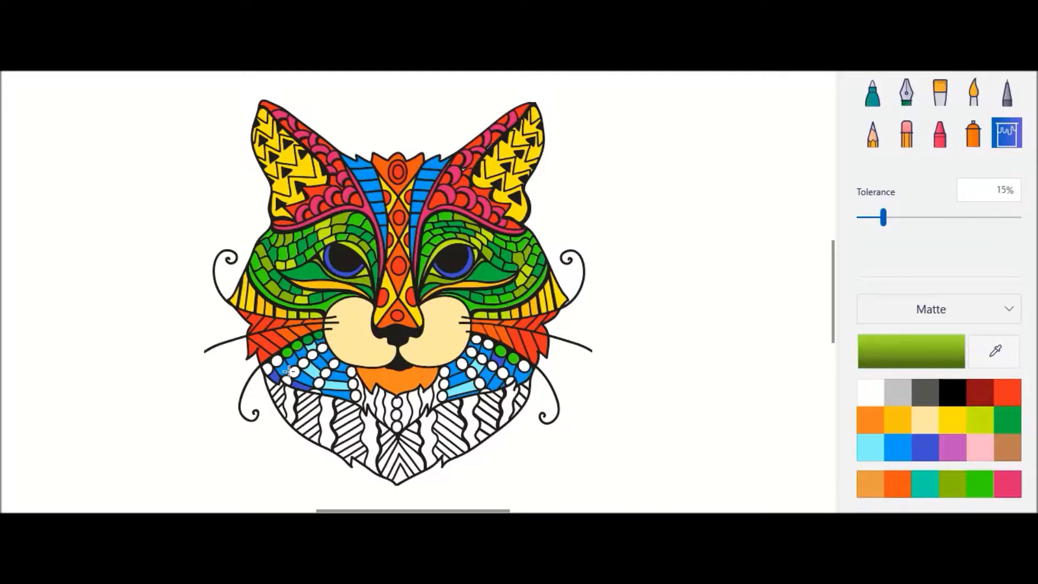
{"action": "left_click", "coordinate": [277, 361]}
{"action": "left_click", "coordinate": [267, 369]}
{"action": "left_click", "coordinate": [524, 366]}
{"action": "left_click", "coordinate": [501, 398]}
{"action": "left_click", "coordinate": [443, 397]}
{"action": "left_click", "coordinate": [355, 396]}
Step: Fill the lower outer bead of the left cheek with olive green, undoing the fills that recolour the outlines
{"action": "left_click", "coordinate": [312, 398]}
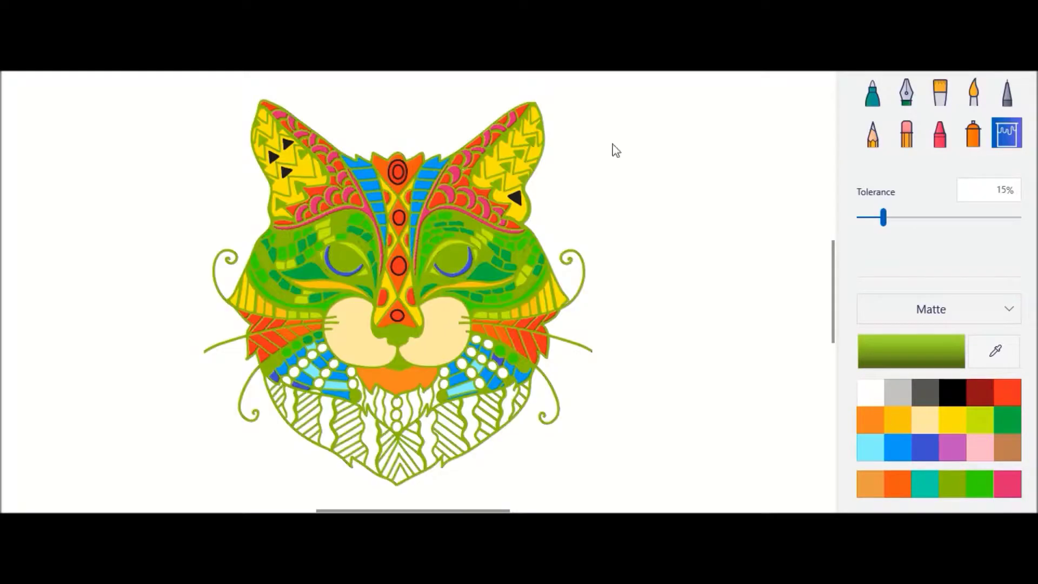
{"action": "key", "text": "ctrl+z"}
{"action": "left_click", "coordinate": [316, 393]}
{"action": "left_click", "coordinate": [286, 381]}
{"action": "left_click", "coordinate": [330, 402]}
{"action": "key", "text": "ctrl+z"}
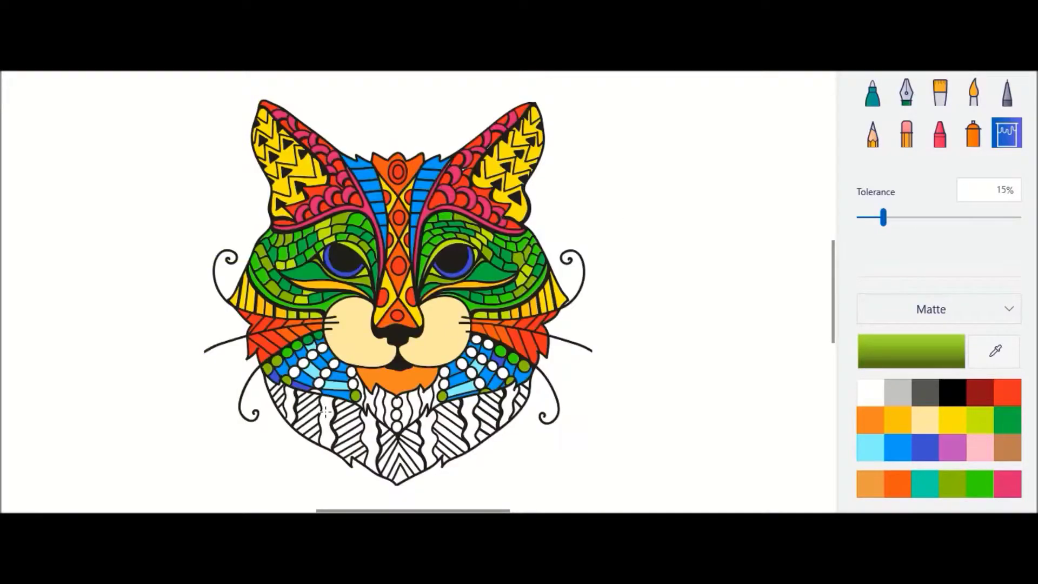
Step: Fill the beads nearest the muzzle on both cheeks with dark green
{"action": "left_click", "coordinate": [1008, 420]}
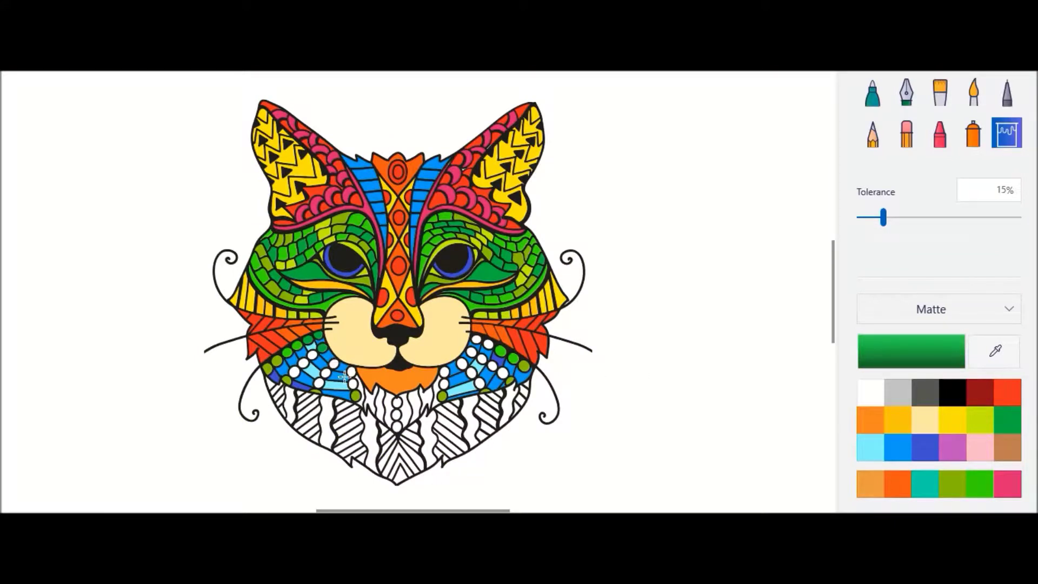
{"action": "left_click", "coordinate": [462, 364]}
{"action": "left_click", "coordinate": [472, 352]}
{"action": "left_click", "coordinate": [476, 338]}
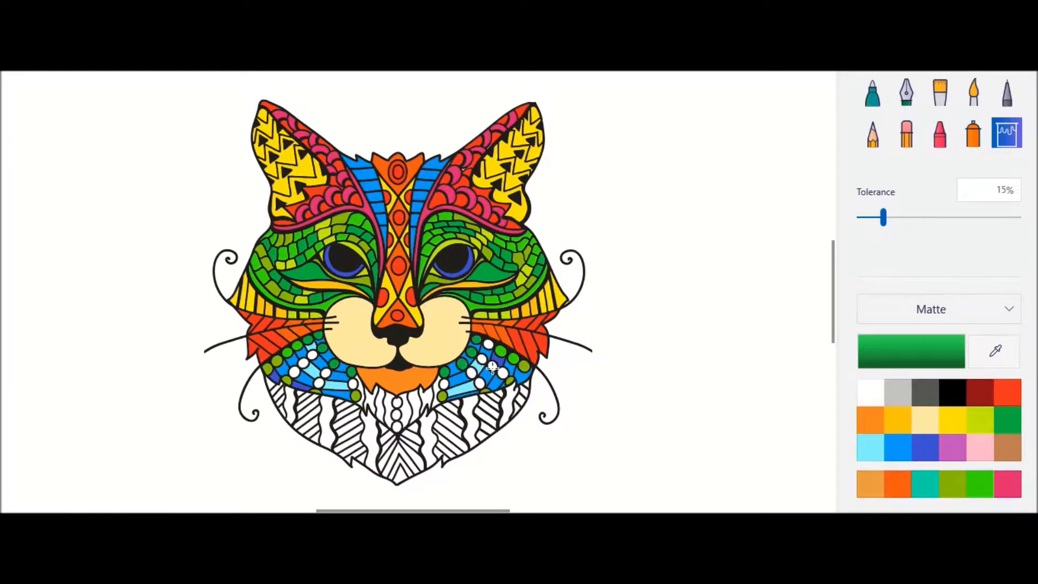
{"action": "left_click", "coordinate": [488, 345]}
{"action": "left_click", "coordinate": [482, 359]}
Step: Fill the remaining white beads on both cheeks with bright green
{"action": "left_click", "coordinate": [981, 483]}
{"action": "left_click", "coordinate": [304, 362]}
{"action": "left_click", "coordinate": [294, 372]}
{"action": "left_click", "coordinate": [318, 383]}
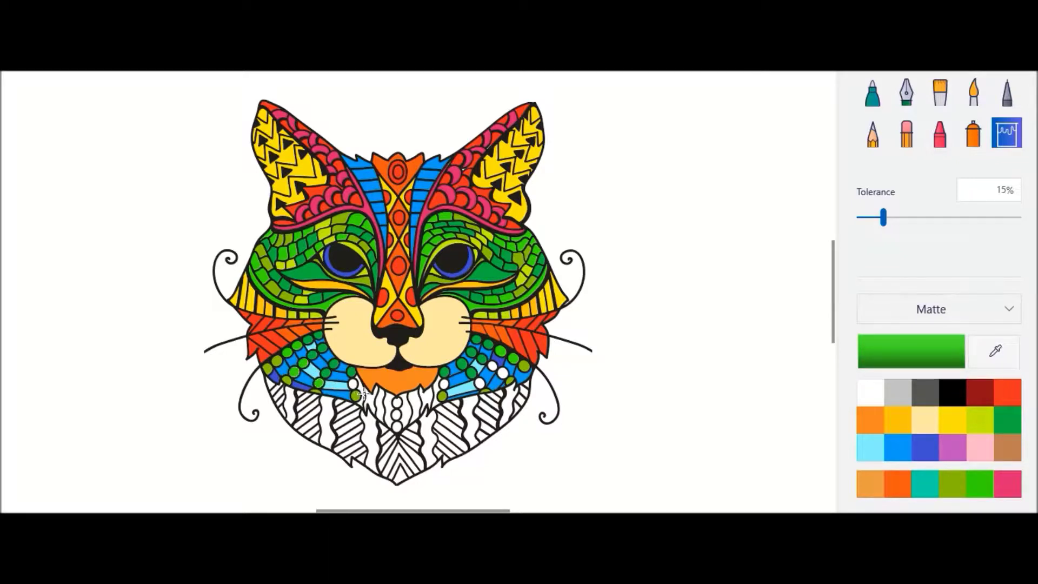
{"action": "left_click", "coordinate": [352, 384]}
{"action": "left_click", "coordinate": [443, 384]}
{"action": "left_click", "coordinate": [479, 384]}
{"action": "left_click", "coordinate": [493, 366]}
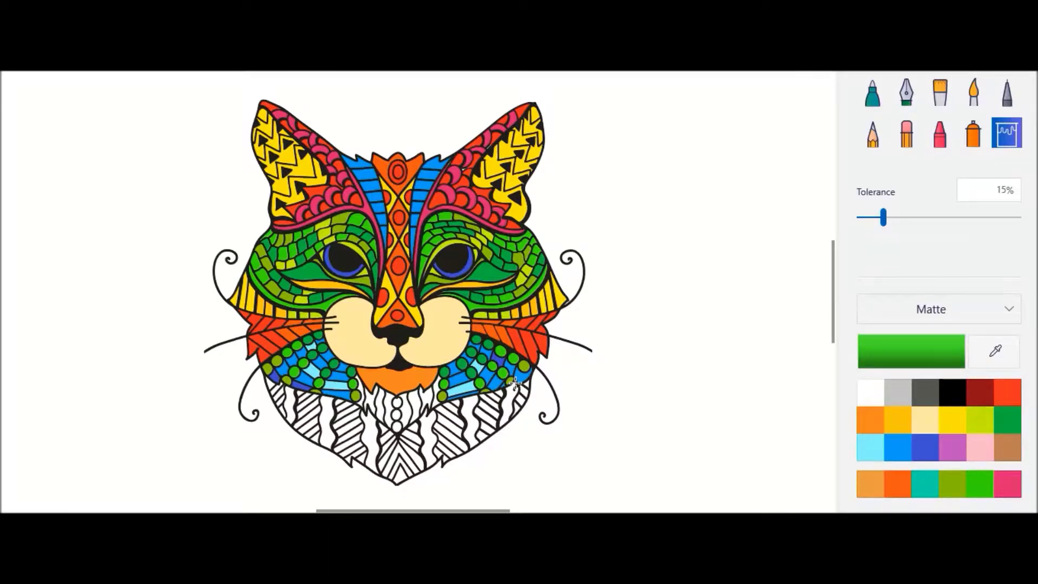
Step: Fill the three beads in the centre of the chin tuft with dark green, bright green and olive green from top down
{"action": "left_click", "coordinate": [397, 415]}
{"action": "left_click", "coordinate": [951, 489]}
{"action": "left_click", "coordinate": [397, 427]}
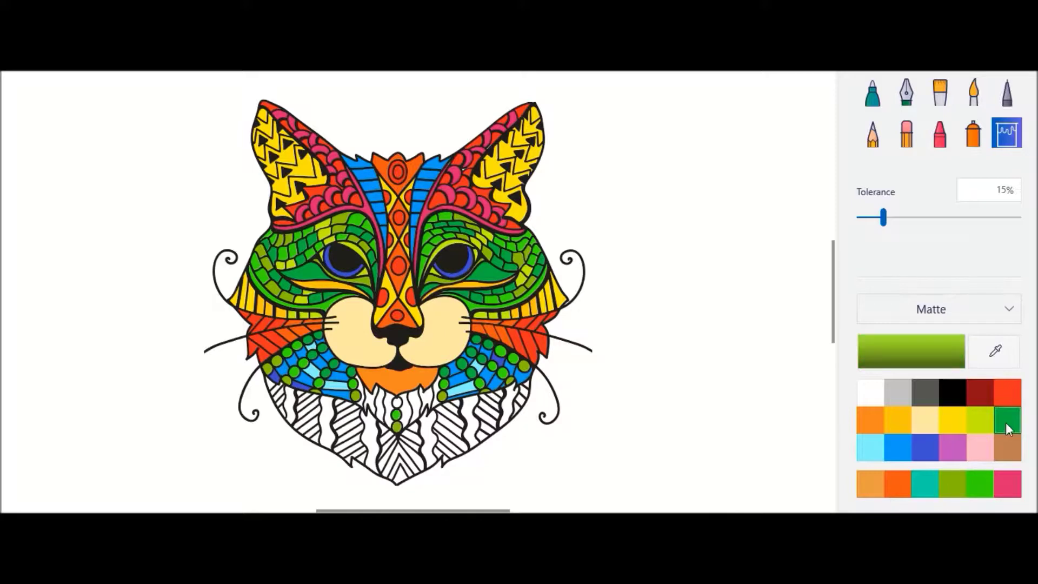
{"action": "left_click", "coordinate": [1007, 424]}
{"action": "left_click", "coordinate": [397, 403]}
Step: Fill the outer bands of the chin tuft with dark pink and the inner bands beside the beads with light pink
{"action": "left_click", "coordinate": [1007, 485]}
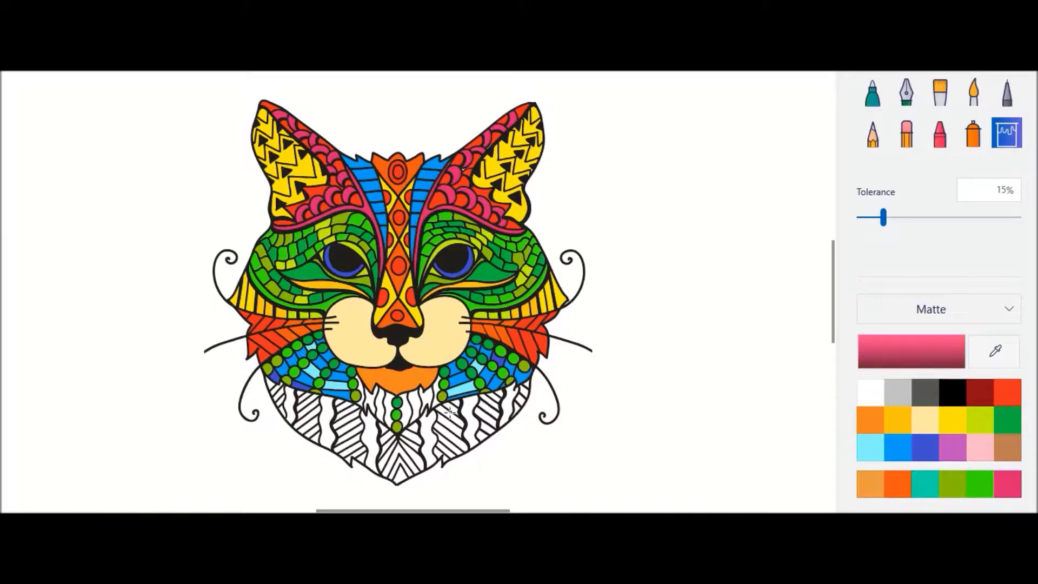
{"action": "left_click", "coordinate": [383, 412]}
{"action": "left_click", "coordinate": [416, 412]}
{"action": "left_click", "coordinate": [983, 447]}
{"action": "left_click", "coordinate": [388, 415]}
{"action": "left_click", "coordinate": [403, 415]}
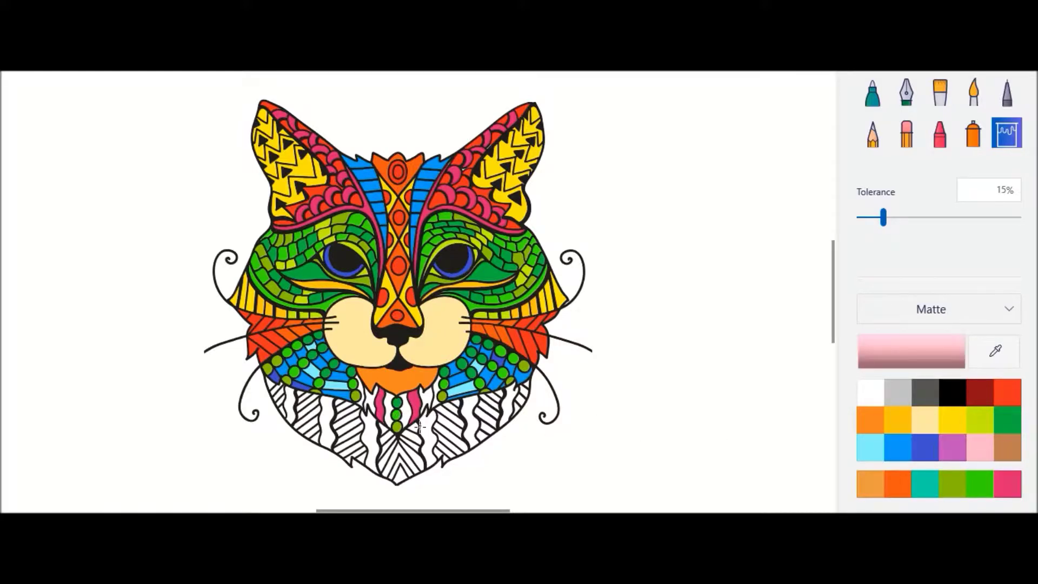
Step: Fill the jagged side patches of the chin tuft with red, undoing the misplaced fill beside the beads
{"action": "left_click", "coordinate": [1007, 394]}
{"action": "left_click", "coordinate": [431, 411]}
{"action": "left_click", "coordinate": [379, 411]}
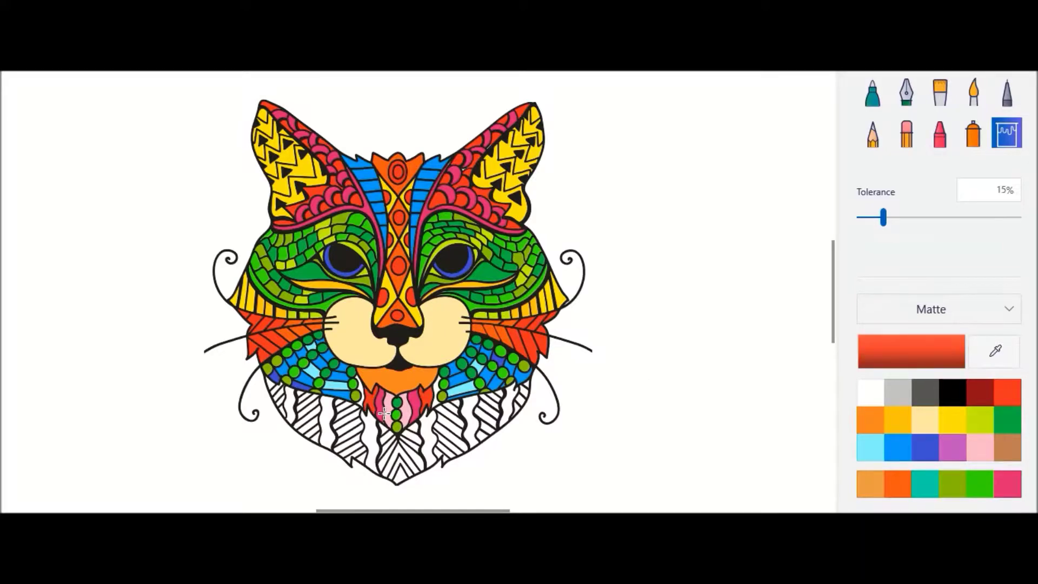
{"action": "left_click", "coordinate": [393, 415]}
{"action": "key", "text": "ctrl+z"}
Step: Fill the six wavy vertical bands across the chest with purple
{"action": "left_click", "coordinate": [944, 446]}
{"action": "left_click", "coordinate": [517, 406]}
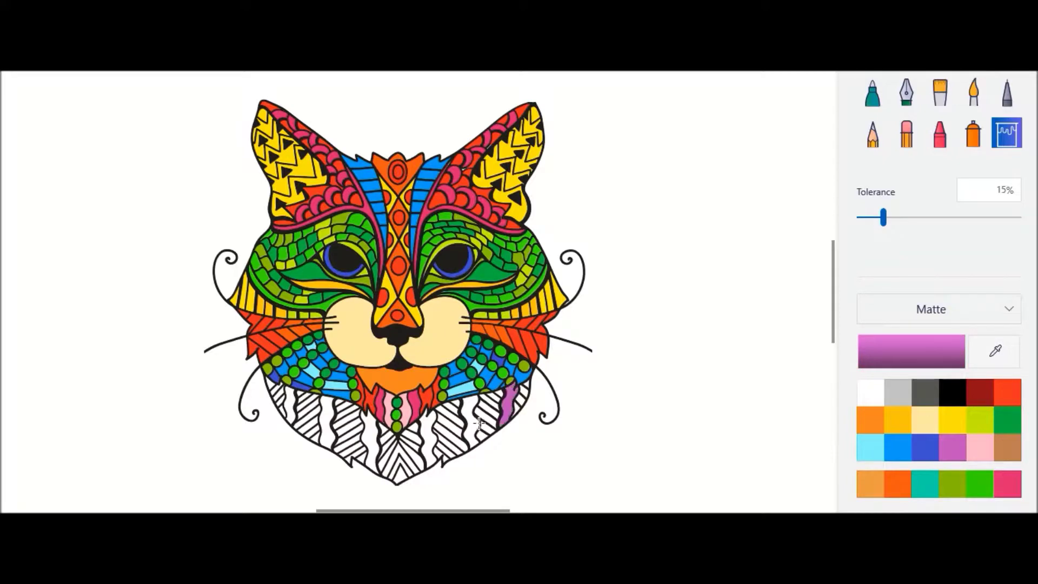
{"action": "left_click", "coordinate": [476, 425]}
{"action": "left_click", "coordinate": [435, 443]}
{"action": "left_click", "coordinate": [379, 446]}
{"action": "left_click", "coordinate": [332, 428]}
{"action": "left_click", "coordinate": [297, 422]}
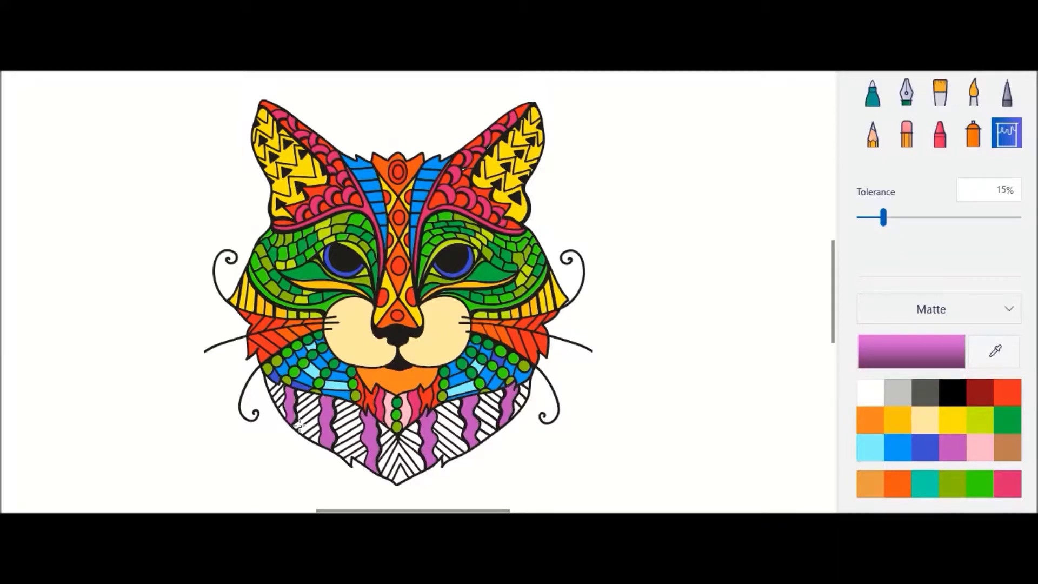
Step: Fill the slanted stripes at the top of the central chest diamond with orange, undoing the misplaced fill
{"action": "left_click", "coordinate": [908, 486]}
{"action": "left_click", "coordinate": [409, 448]}
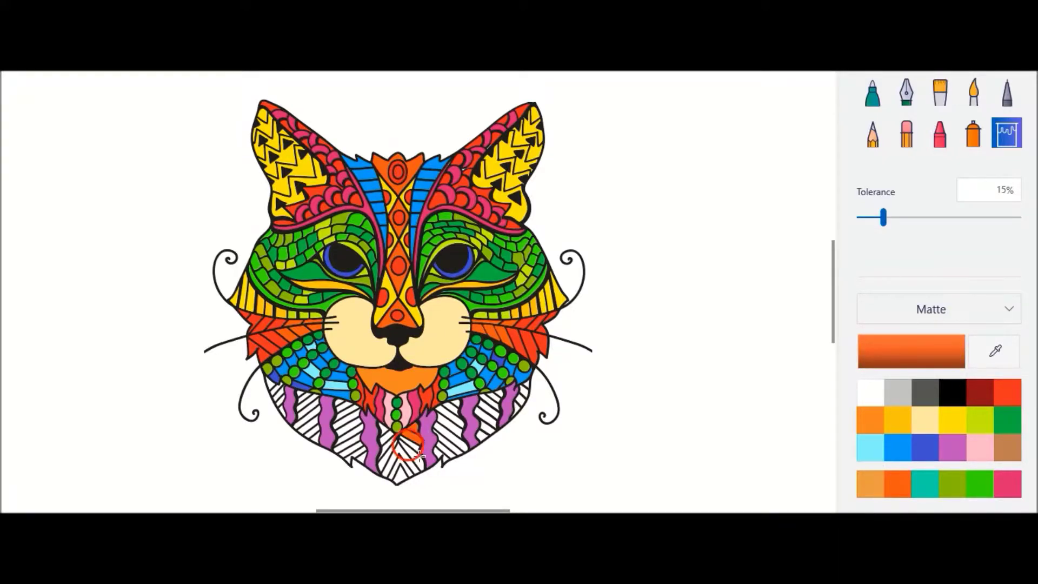
{"action": "key", "text": "ctrl+z"}
{"action": "left_click", "coordinate": [384, 429]}
{"action": "left_click", "coordinate": [386, 438]}
{"action": "left_click", "coordinate": [388, 447]}
Step: Fill the chevrons at the bottom of the central chest panel with yellow and the tip with lime green
{"action": "left_click", "coordinate": [954, 420]}
{"action": "left_click", "coordinate": [418, 464]}
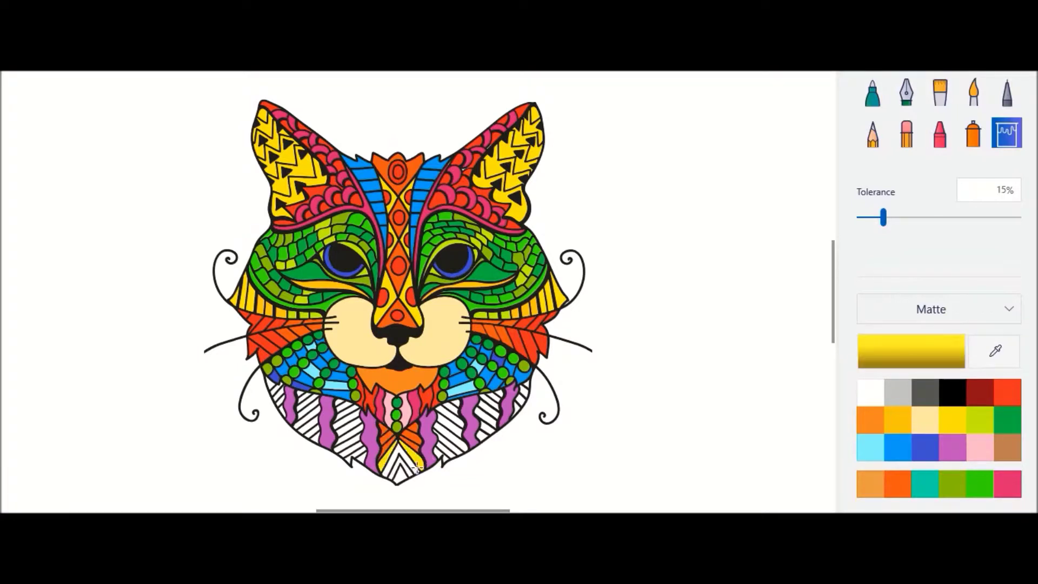
{"action": "left_click", "coordinate": [980, 422]}
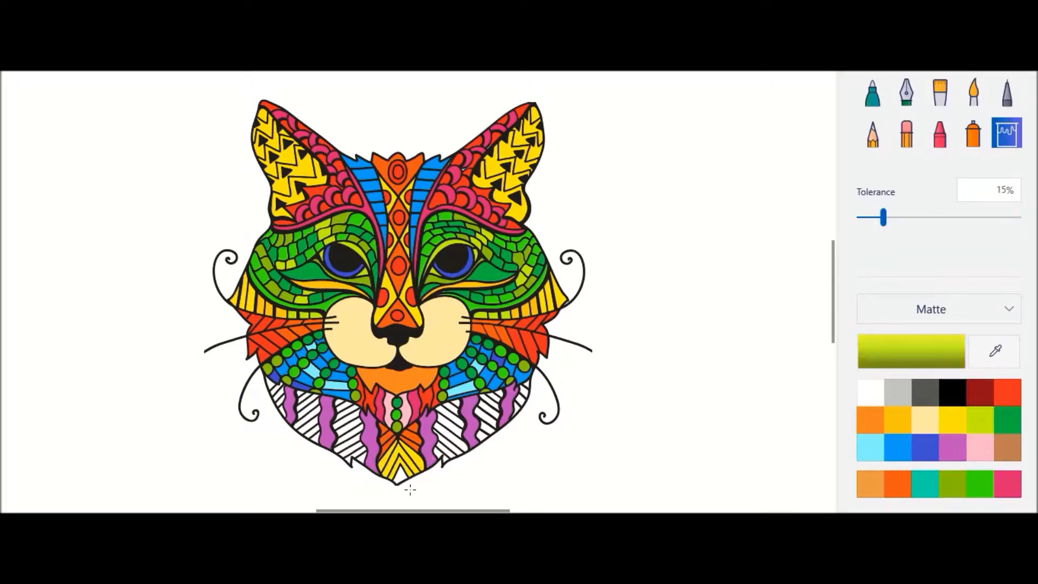
Step: Fill the middle diagonal stripes between the purple bands on the left half of the chest with yellow
{"action": "left_click", "coordinate": [952, 419]}
{"action": "left_click", "coordinate": [279, 395]}
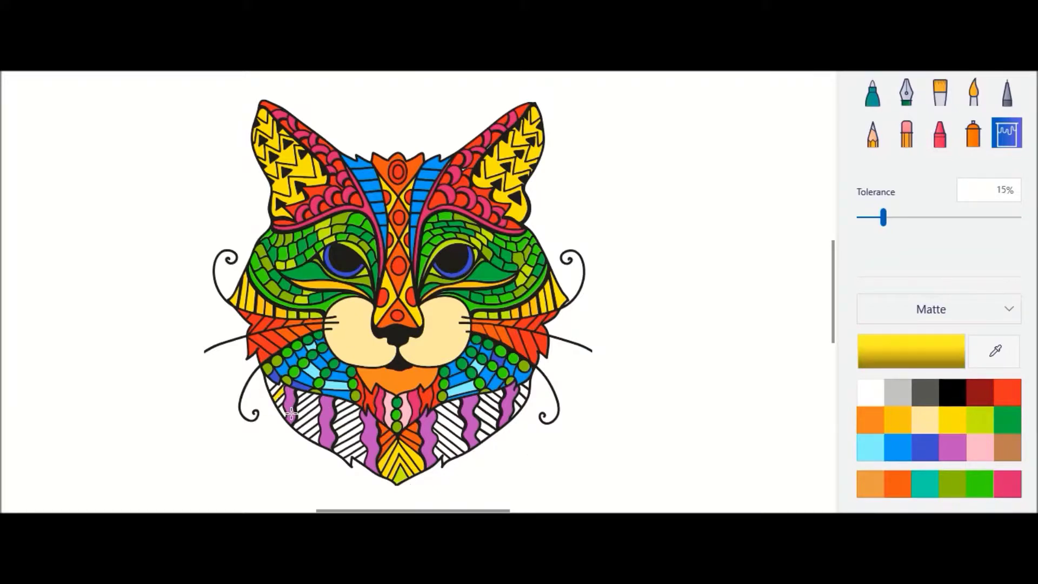
{"action": "left_click", "coordinate": [306, 409]}
{"action": "left_click", "coordinate": [311, 415]}
{"action": "left_click", "coordinate": [348, 419]}
{"action": "left_click", "coordinate": [349, 413]}
{"action": "left_click", "coordinate": [351, 425]}
{"action": "left_click", "coordinate": [356, 433]}
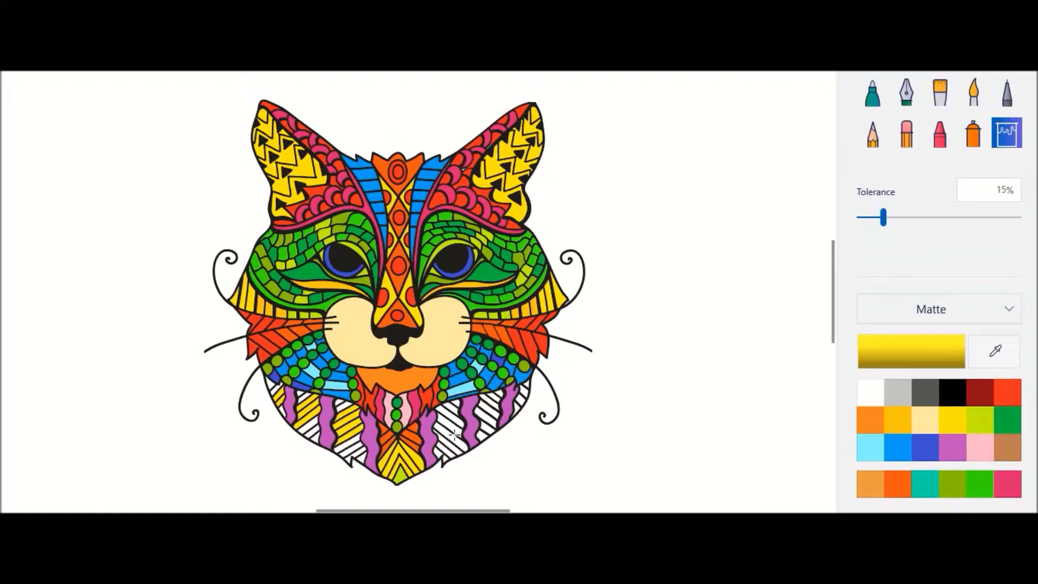
Step: Fill the matching middle diagonal stripes between the purple bands on the right half of the chest with yellow
{"action": "left_click", "coordinate": [454, 432]}
{"action": "left_click", "coordinate": [455, 441]}
{"action": "left_click", "coordinate": [454, 450]}
{"action": "left_click", "coordinate": [499, 420]}
{"action": "left_click", "coordinate": [497, 429]}
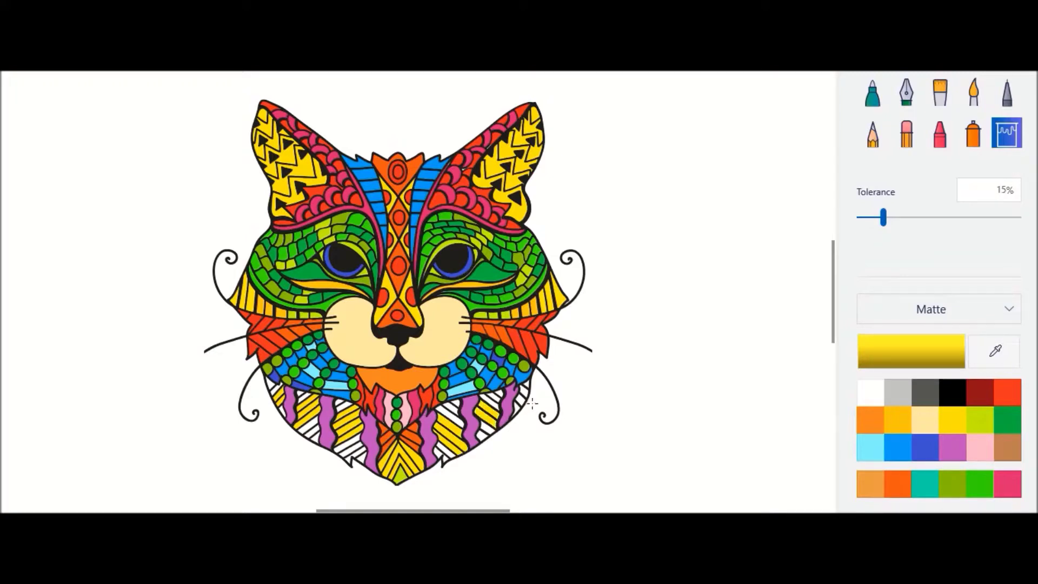
Step: Fill the upper diagonal stripes between the purple chest bands, above the yellow ones, with dark orange
{"action": "left_click", "coordinate": [896, 476]}
{"action": "left_click", "coordinate": [272, 385]}
{"action": "left_click", "coordinate": [278, 390]}
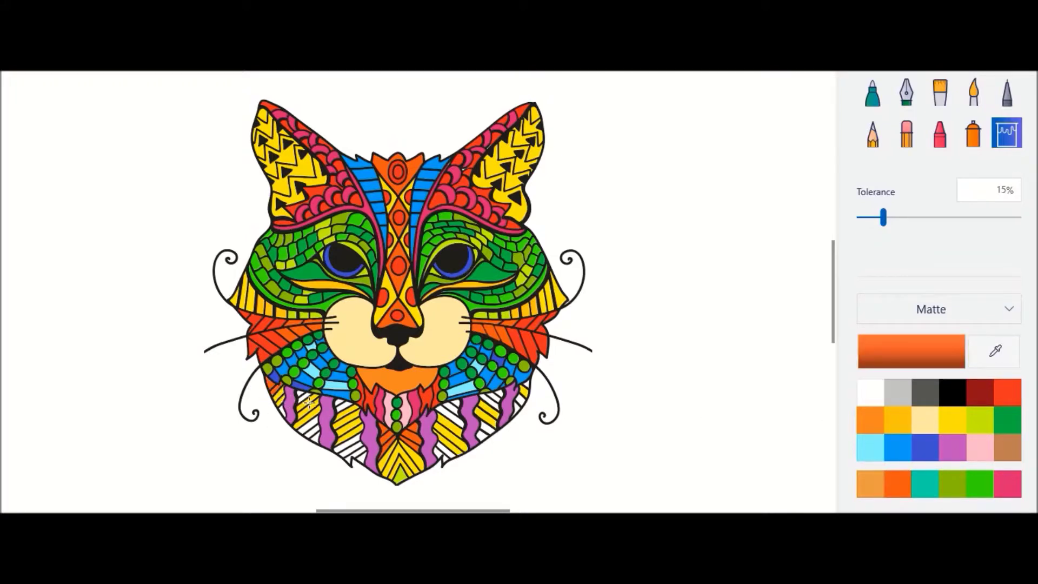
{"action": "left_click", "coordinate": [300, 395]}
{"action": "left_click", "coordinate": [305, 399]}
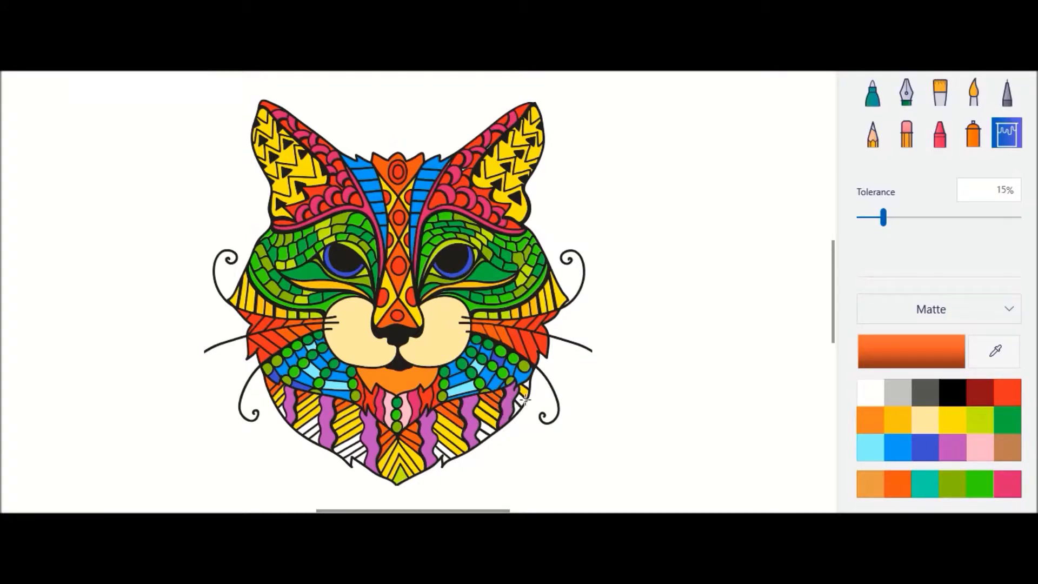
Step: Fill the remaining white diagonal stripes along the lower edge of the chest with golden yellow
{"action": "left_click", "coordinate": [898, 420]}
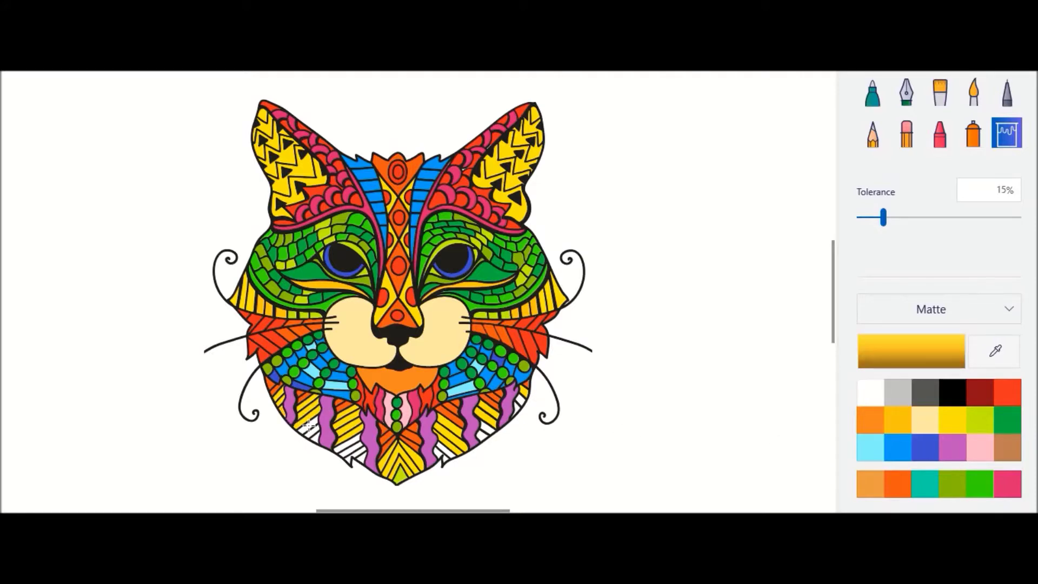
{"action": "left_click", "coordinate": [324, 439]}
{"action": "left_click", "coordinate": [347, 446]}
{"action": "left_click", "coordinate": [353, 450]}
{"action": "left_click", "coordinate": [359, 455]}
{"action": "left_click", "coordinate": [438, 453]}
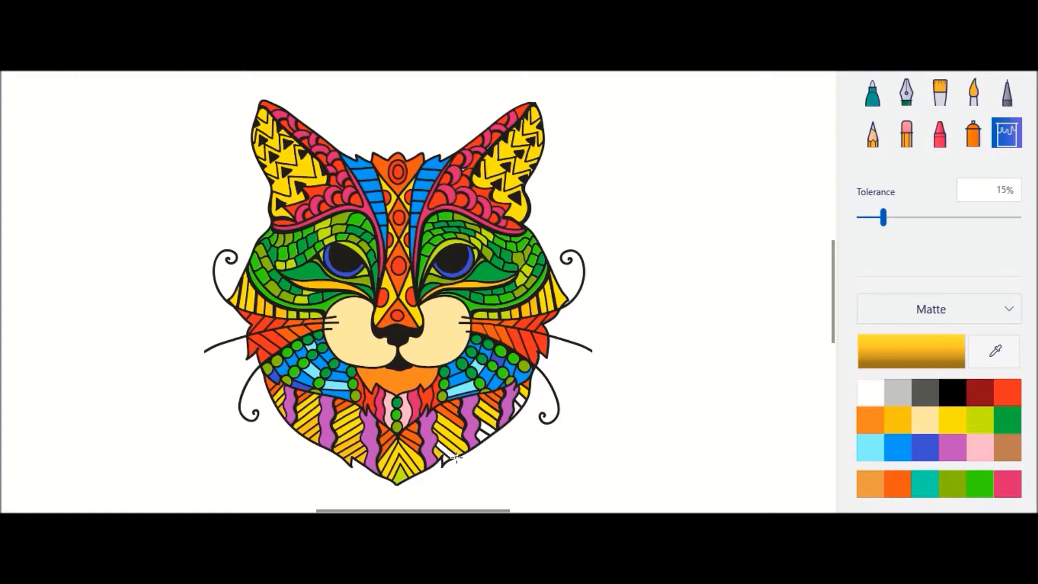